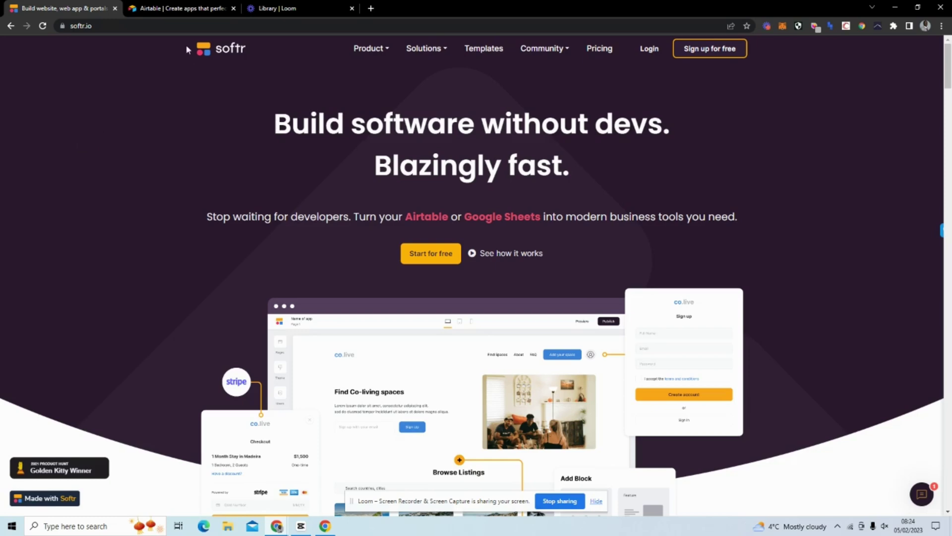
# Sign into Airtable with a Google account and scroll down to the workspace.
pyautogui.click(162, 12)
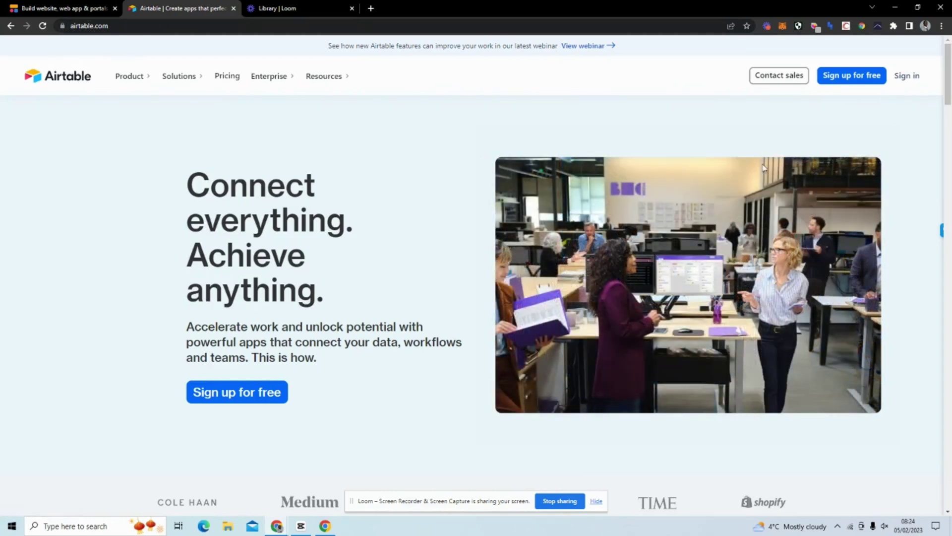
pyautogui.click(901, 79)
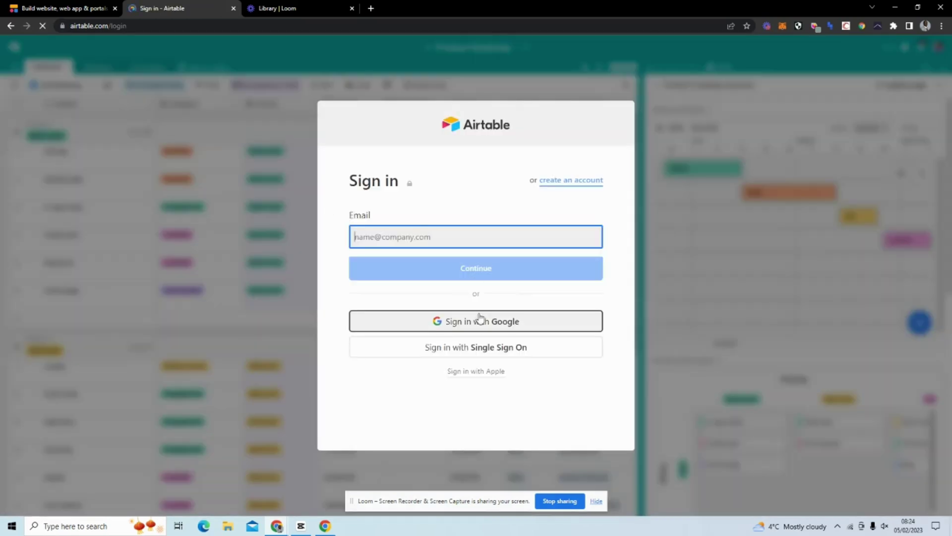
pyautogui.click(481, 322)
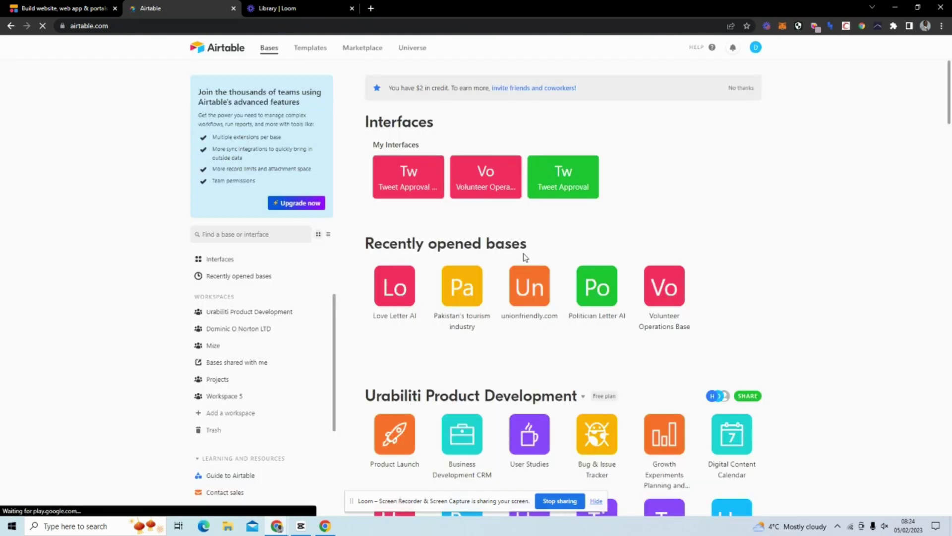
pyautogui.scroll(-15, 523, 254)
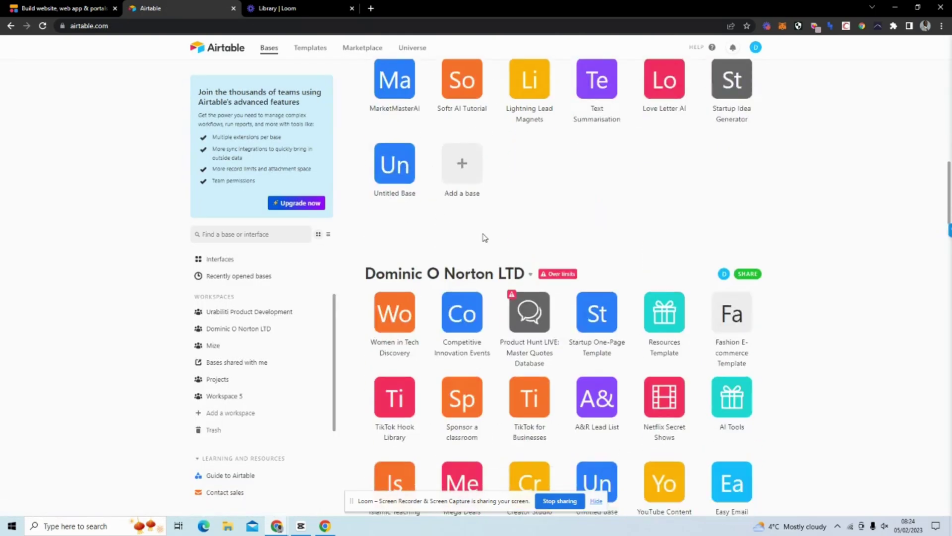
pyautogui.scroll(-6, 496, 245)
# Add a new base to the workspace and name it 'Softr User Database Tutorial'.
pyautogui.click(604, 280)
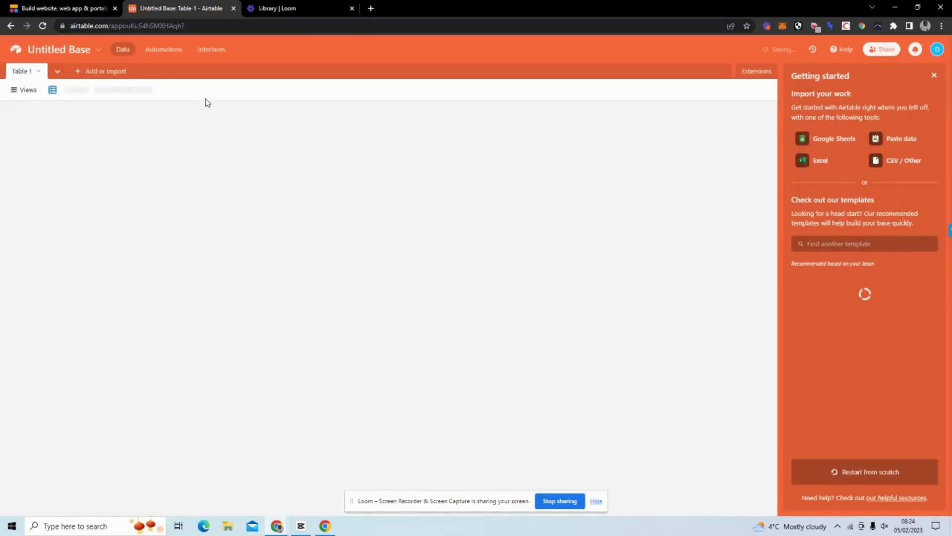
pyautogui.click(99, 51)
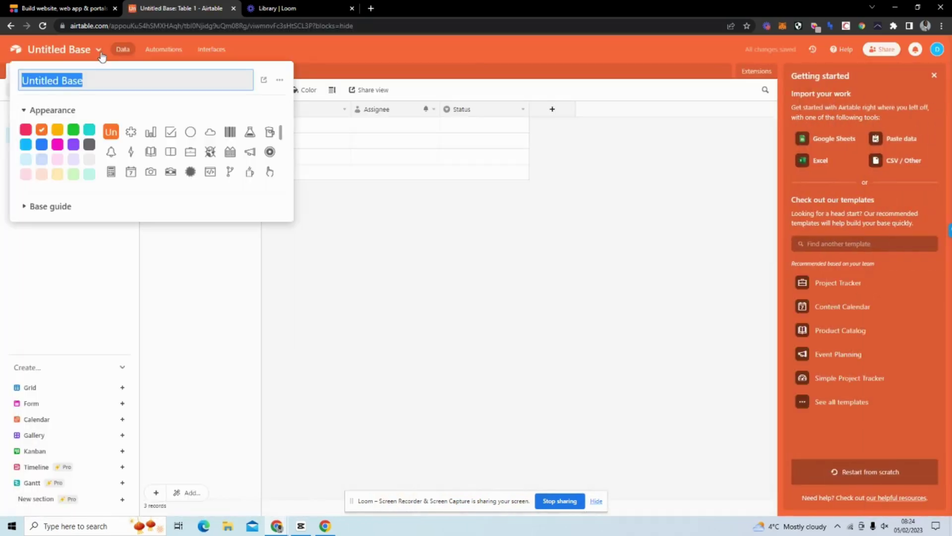
pyautogui.write('Users')
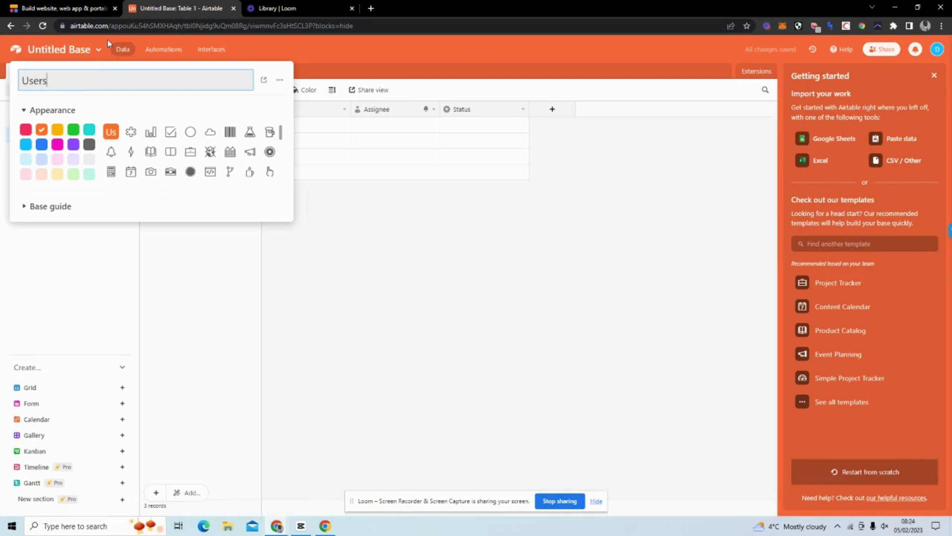
pyautogui.press('Return')
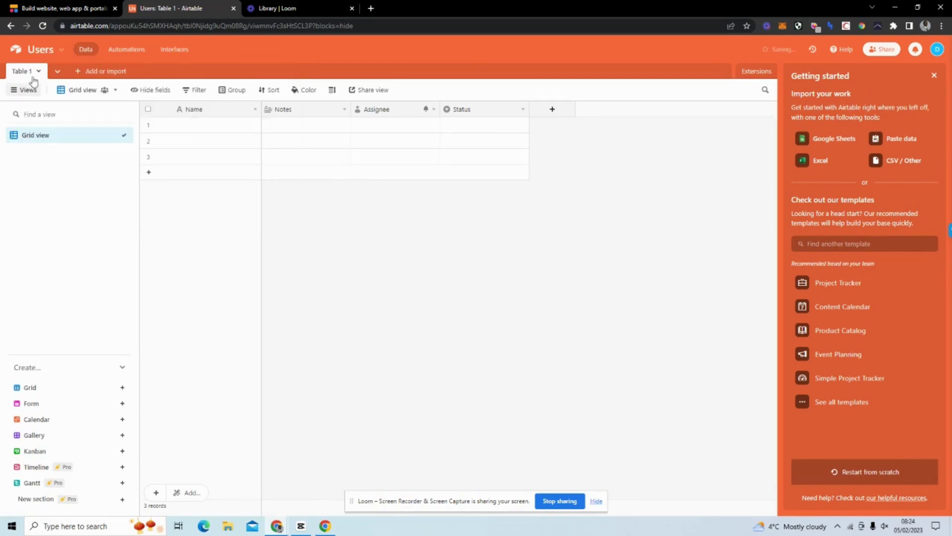
pyautogui.click(39, 73)
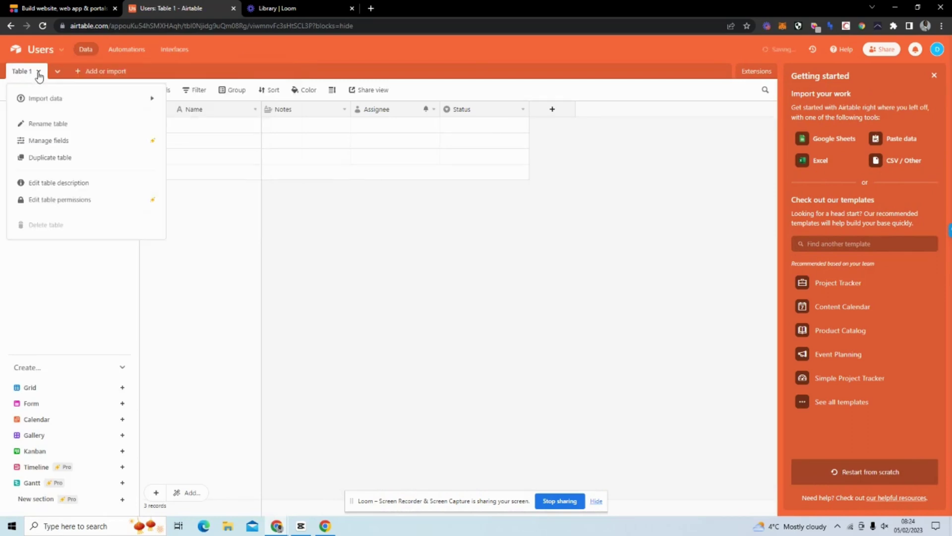
pyautogui.click(54, 50)
pyautogui.click(70, 76)
pyautogui.moveTo(65, 77); pyautogui.dragTo(17, 80)
pyautogui.write('Softr')
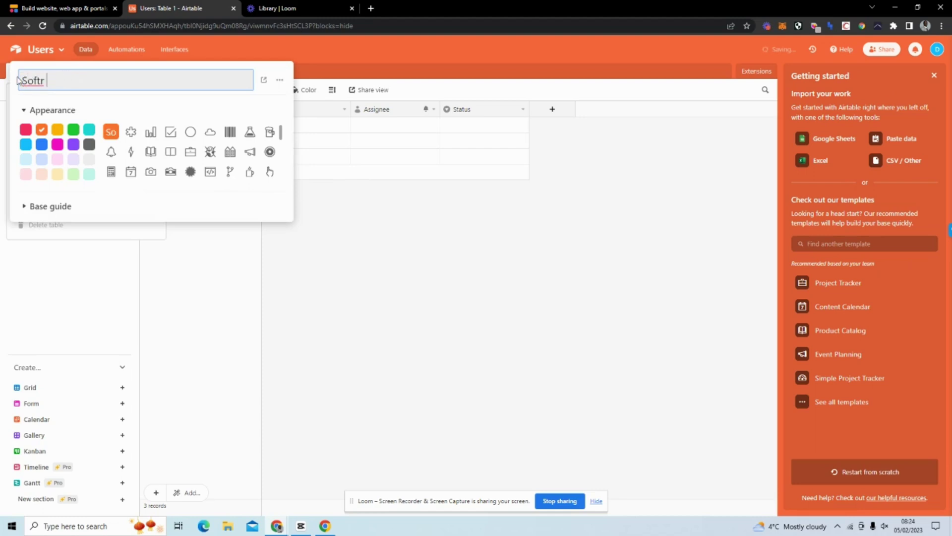
pyautogui.write(' User DatabaseT')
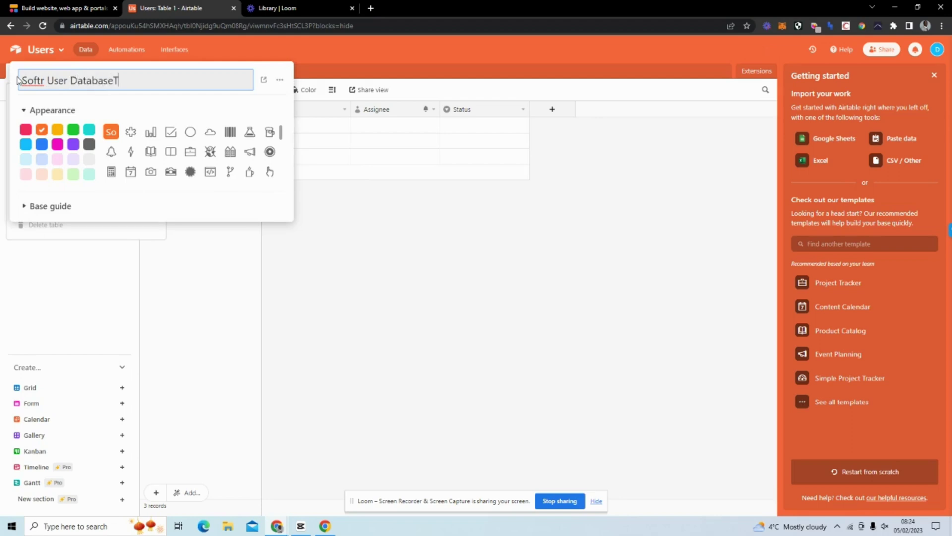
pyautogui.write('tUTORIAL')
pyautogui.press('BackSpace')
pyautogui.press('BackSpace')
pyautogui.press('BackSpace')
pyautogui.press('BackSpace')
pyautogui.press('BackSpace')
pyautogui.press('BackSpace')
pyautogui.press('BackSpace')
pyautogui.write('Tutorial')
pyautogui.click(314, 202)
# Rename Table 1 to 'Users'.
pyautogui.moveTo(61, 94)
pyautogui.click(77, 123)
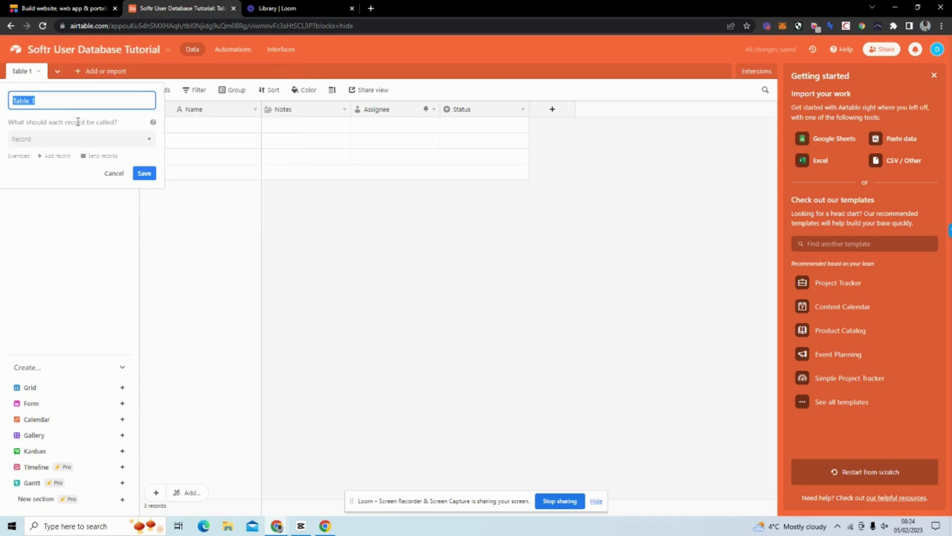
pyautogui.write('Users')
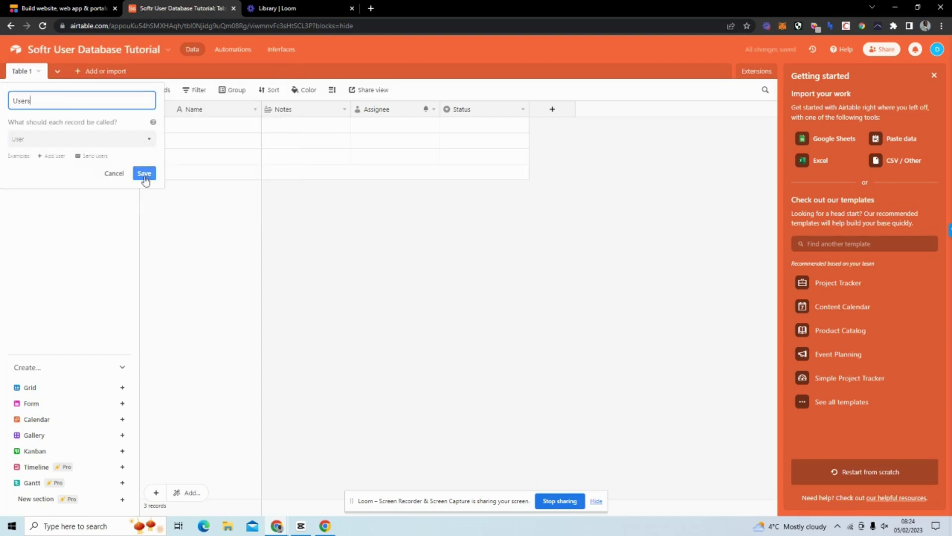
pyautogui.click(144, 174)
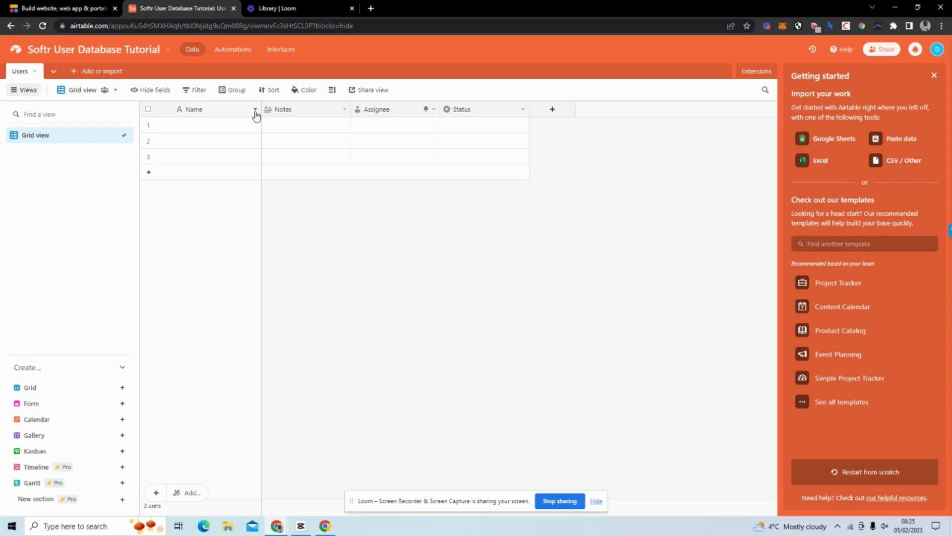
# Change the primary Name field's type to Formula.
pyautogui.click(256, 110)
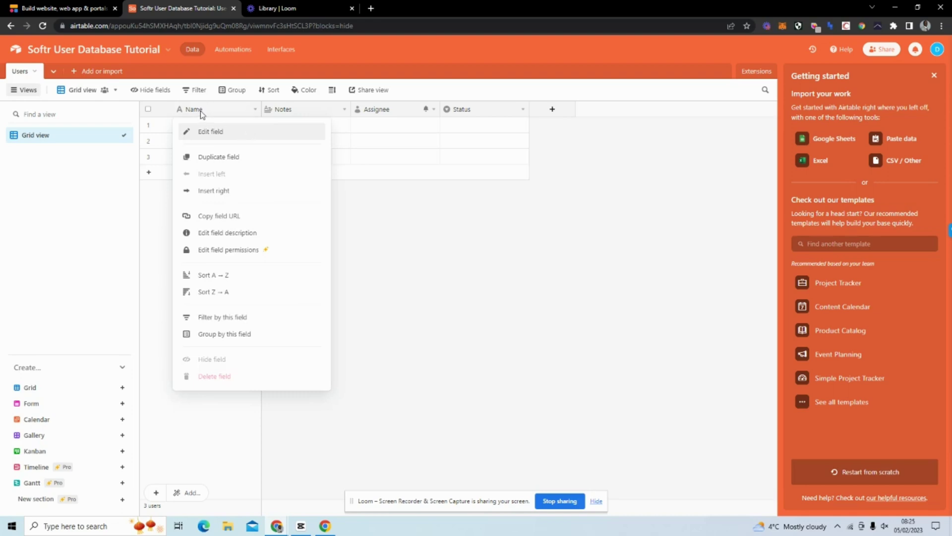
pyautogui.click(420, 177)
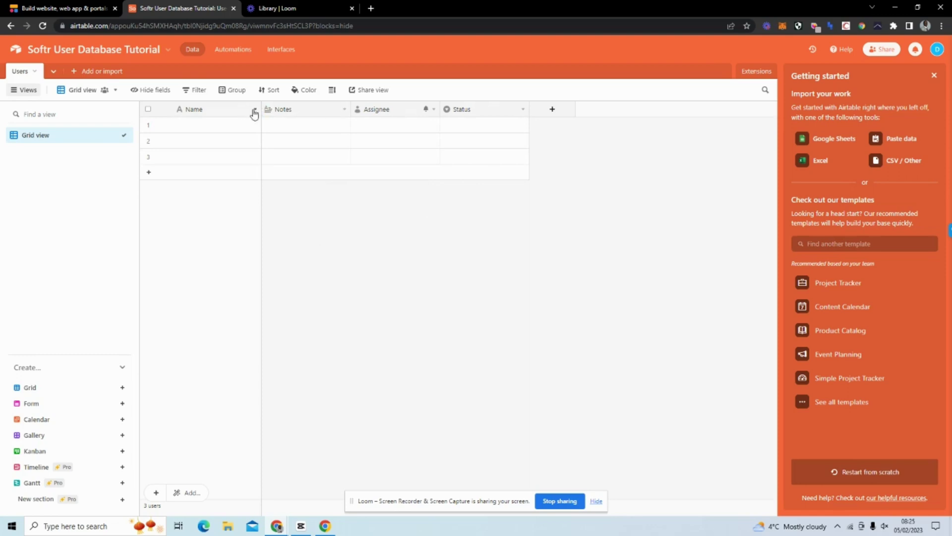
pyautogui.click(254, 112)
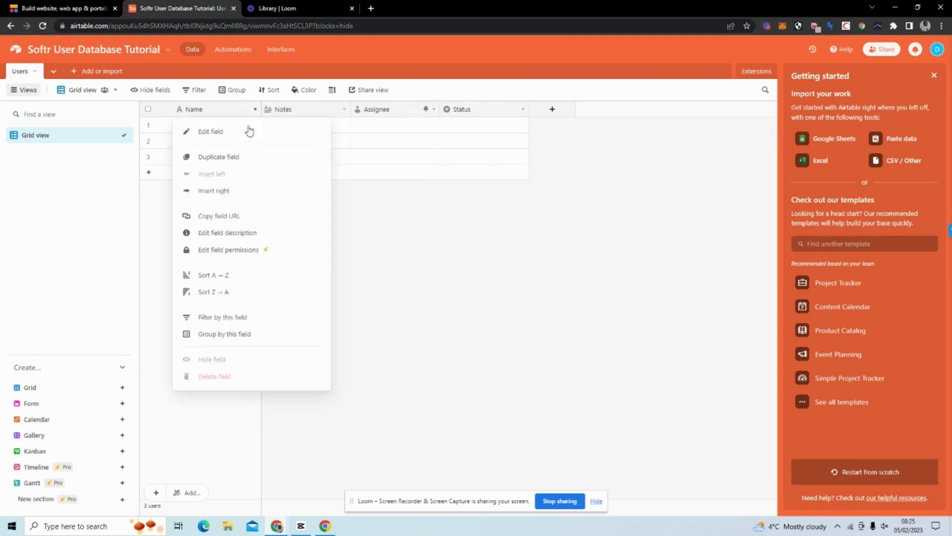
pyautogui.click(244, 133)
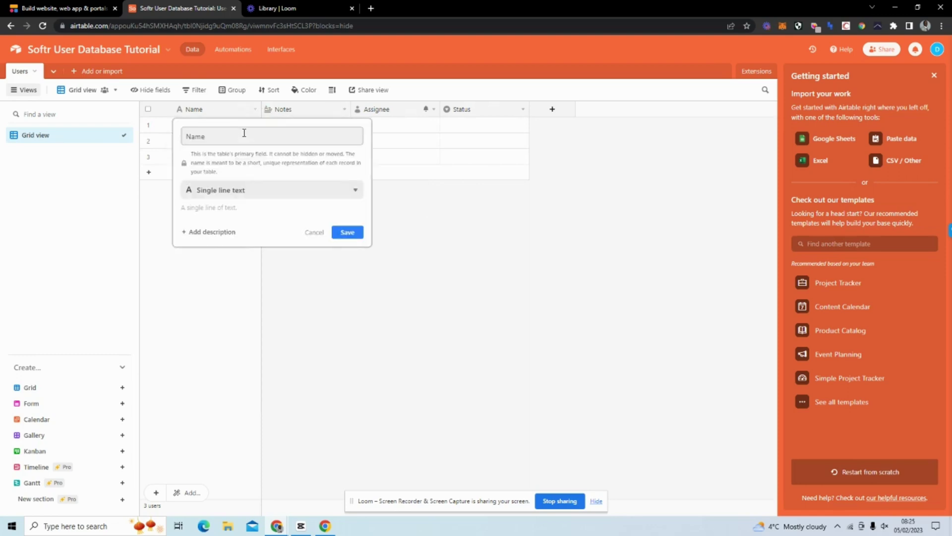
pyautogui.click(268, 193)
pyautogui.scroll(-1, 285, 300)
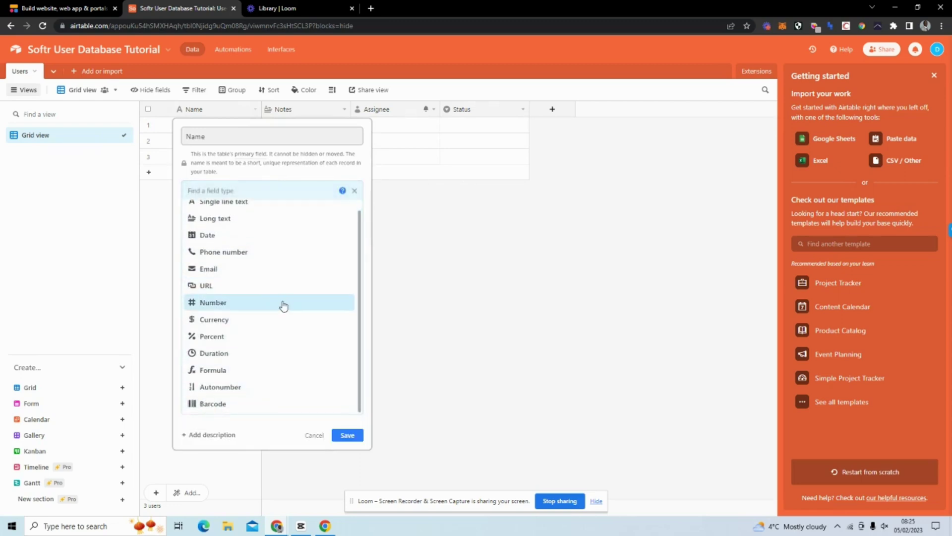
pyautogui.scroll(1, 262, 288)
pyautogui.scroll(-1, 261, 286)
pyautogui.click(263, 373)
# Name the field 'User IDD' with formula RECORD_ID() and save it.
pyautogui.moveTo(216, 130); pyautogui.dragTo(190, 136)
pyautogui.write('User IDD')
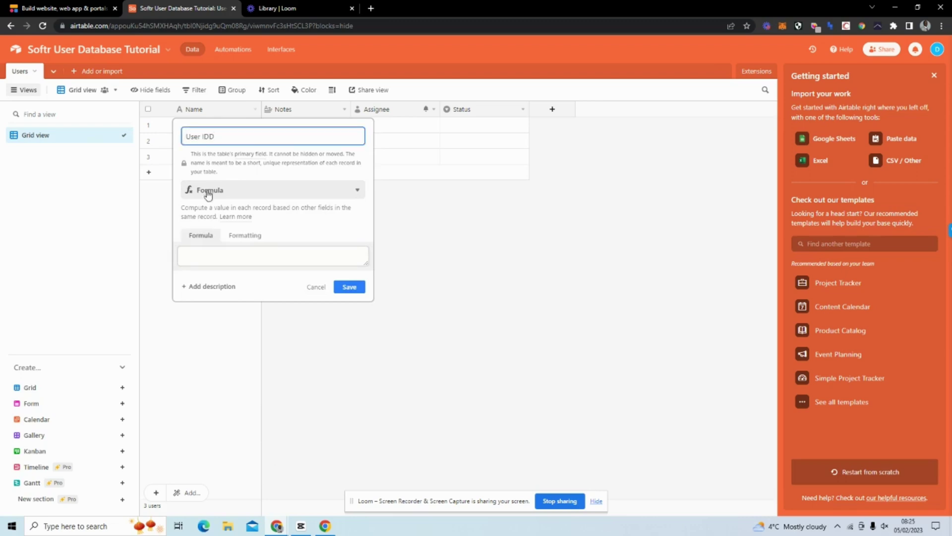
pyautogui.click(236, 255)
pyautogui.write('recor')
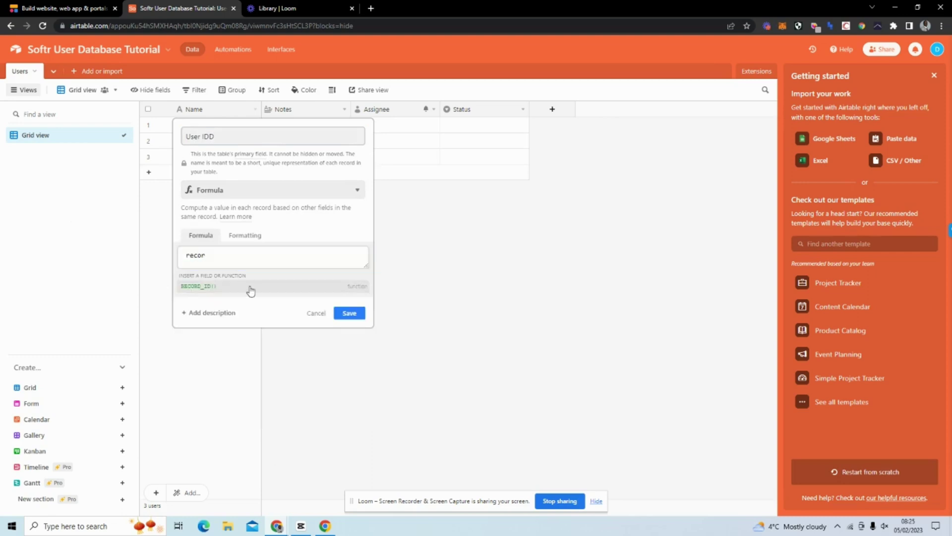
pyautogui.click(251, 287)
pyautogui.write(')')
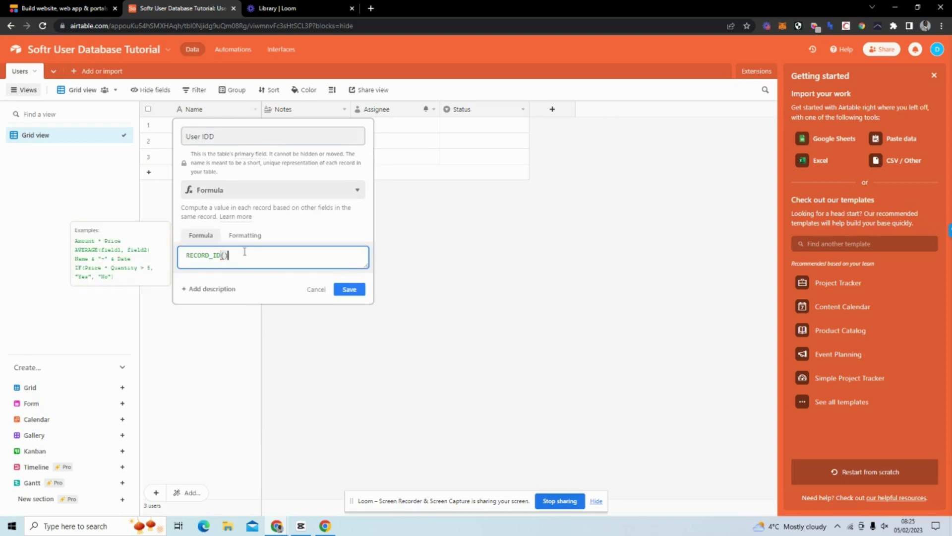
pyautogui.click(354, 290)
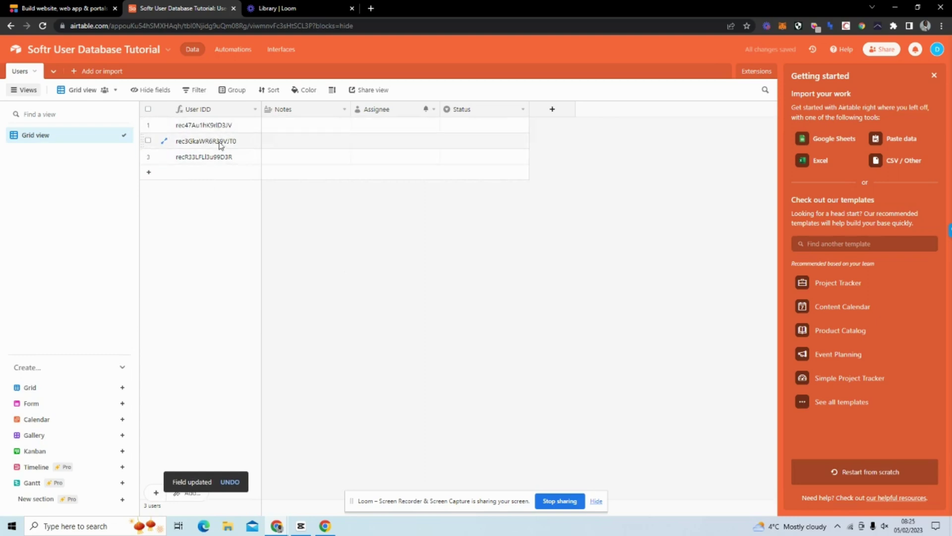
# Turn the Notes field into a single line text field named 'Name'.
pyautogui.click(343, 110)
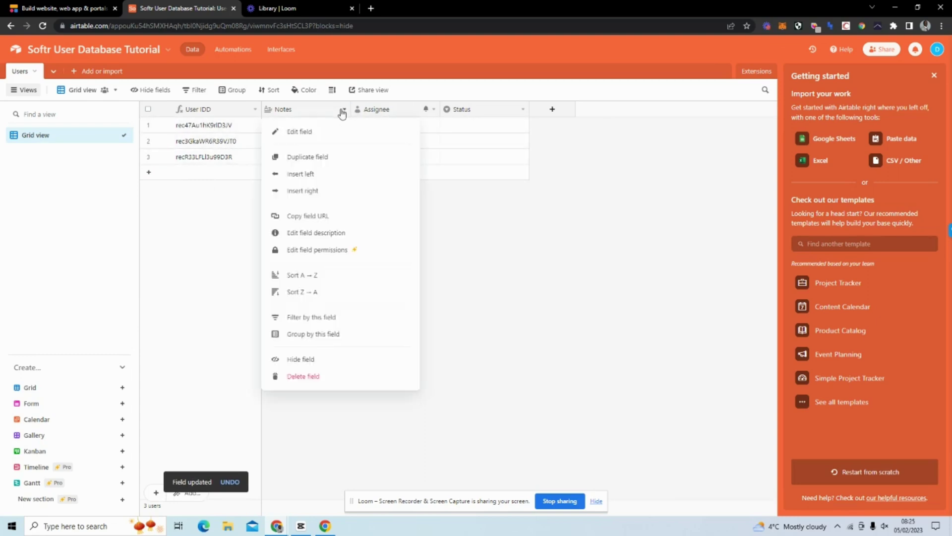
pyautogui.click(328, 132)
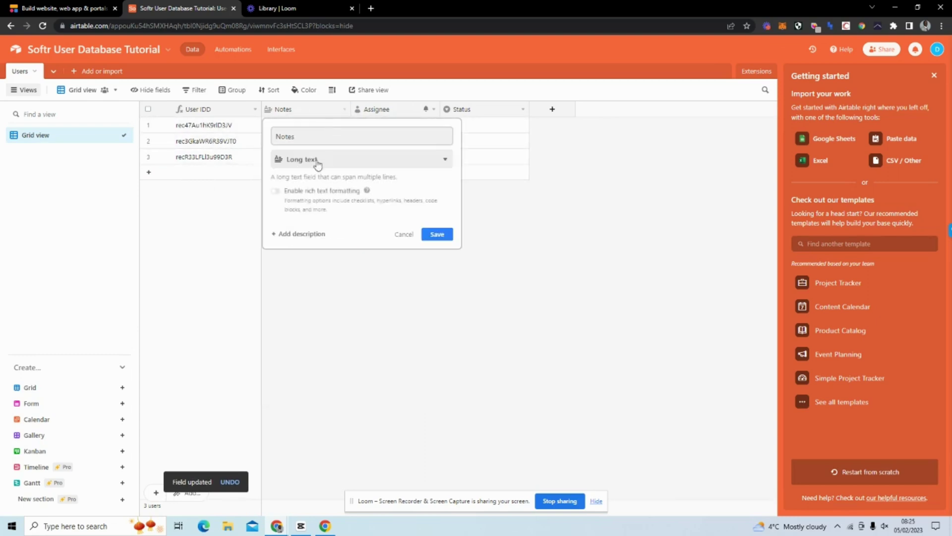
pyautogui.moveTo(297, 136); pyautogui.dragTo(274, 136)
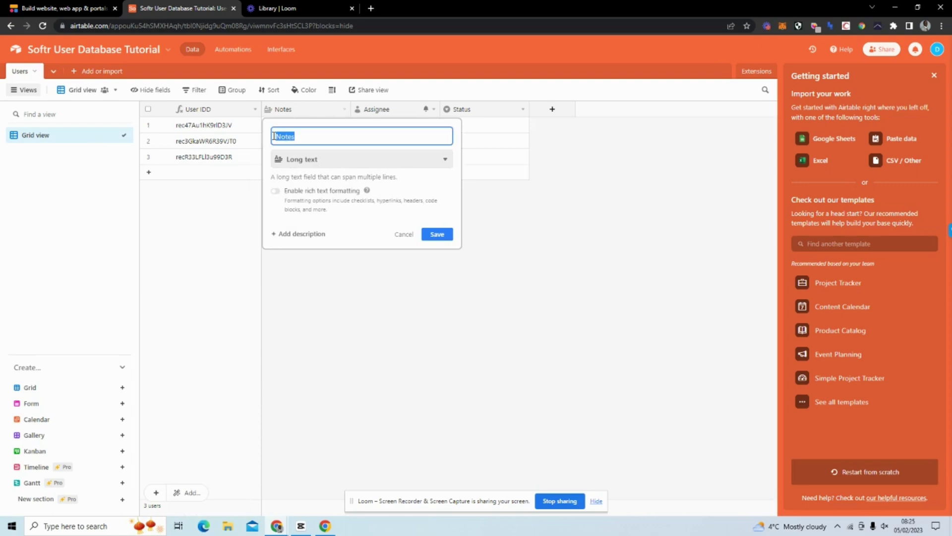
pyautogui.write('Name')
pyautogui.click(310, 159)
pyautogui.click(363, 201)
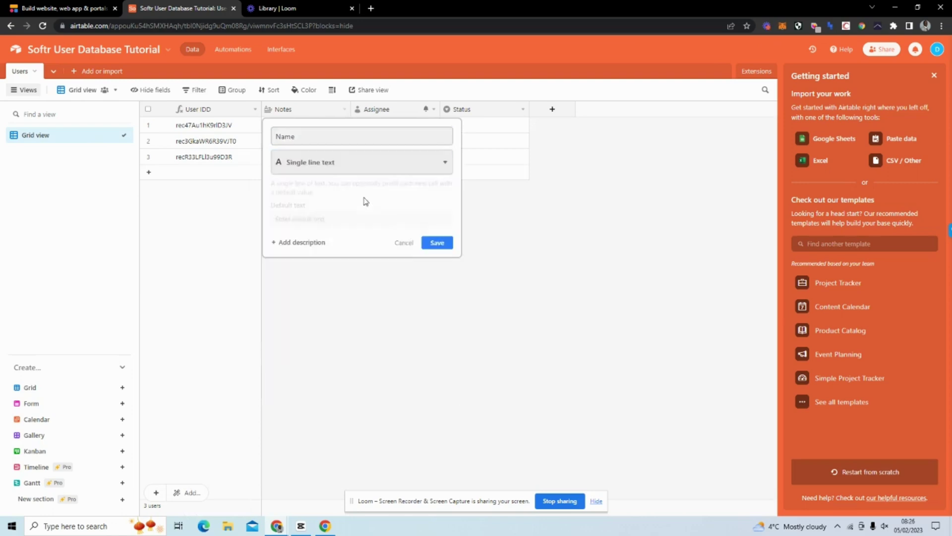
pyautogui.click(424, 237)
# Turn the Assignee field into an Email-type field named 'Email'.
pyautogui.click(434, 111)
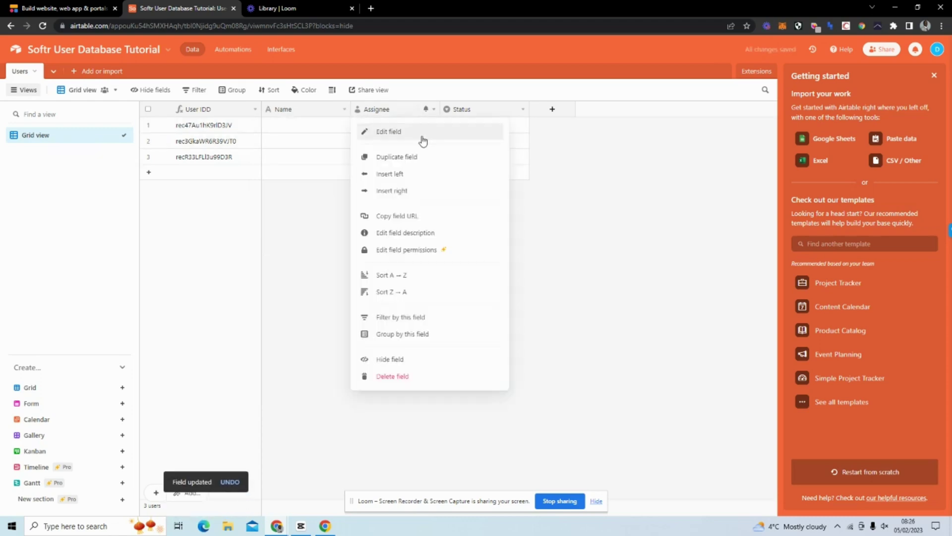
pyautogui.click(426, 131)
pyautogui.click(425, 157)
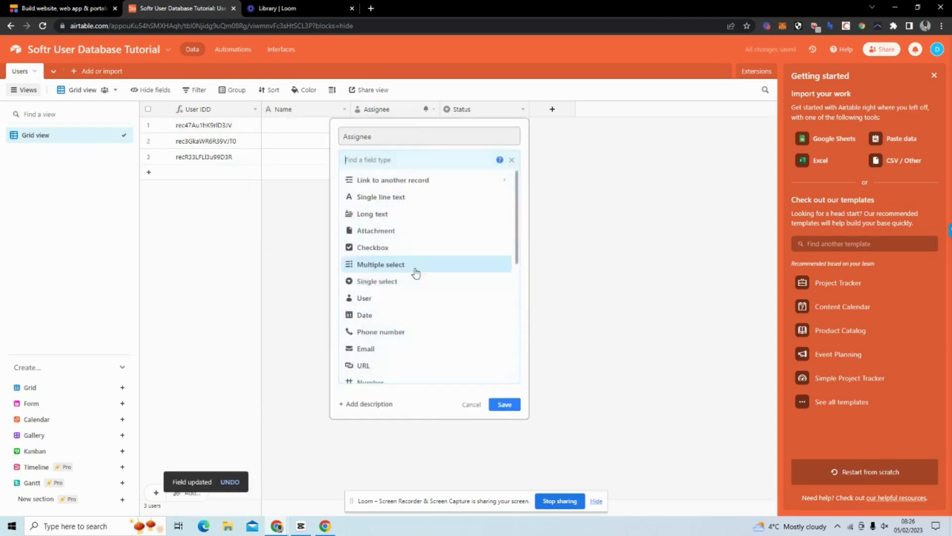
pyautogui.click(404, 349)
pyautogui.doubleClick(347, 135)
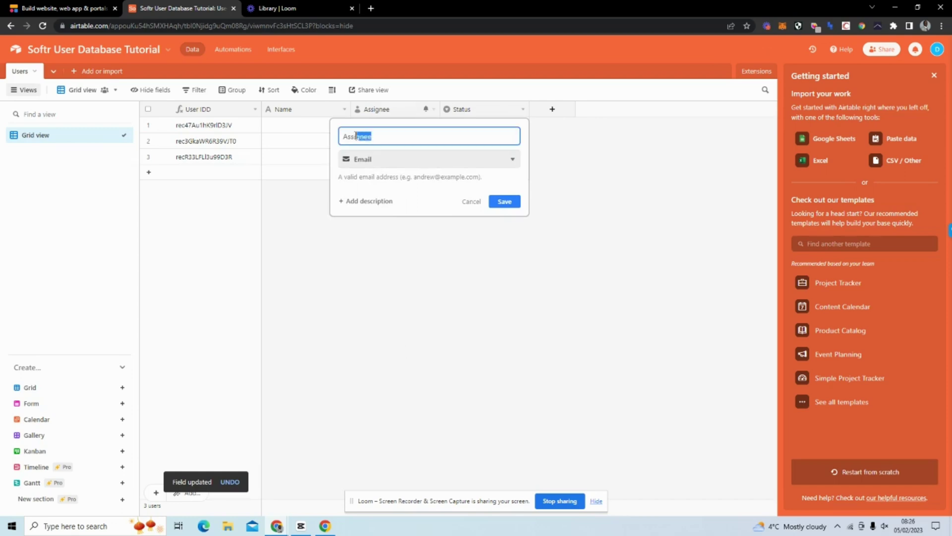
pyautogui.write('Email')
pyautogui.click(511, 202)
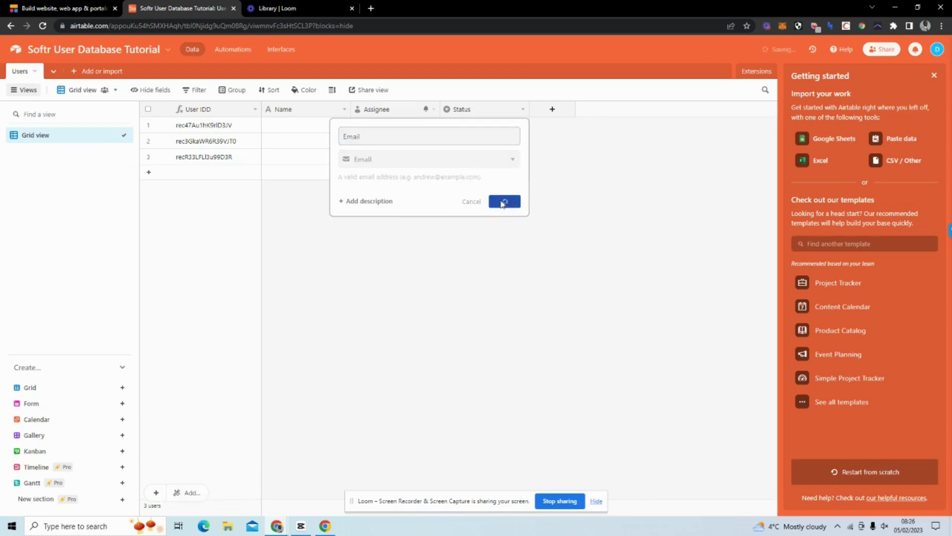
# Turn the Status field into a URL field named 'Magic Link'.
pyautogui.click(522, 110)
pyautogui.click(499, 129)
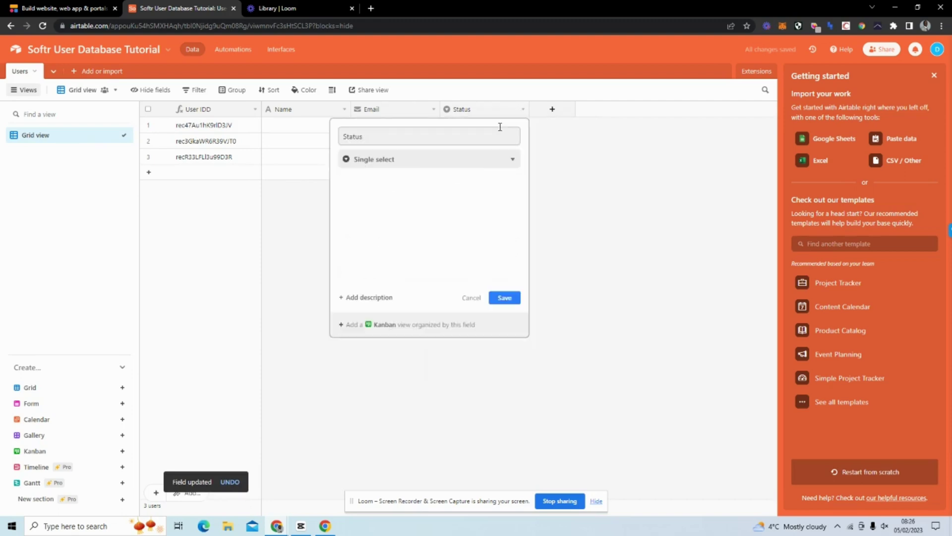
pyautogui.click(362, 135)
pyautogui.doubleClick(347, 135)
pyautogui.write('Magic Link')
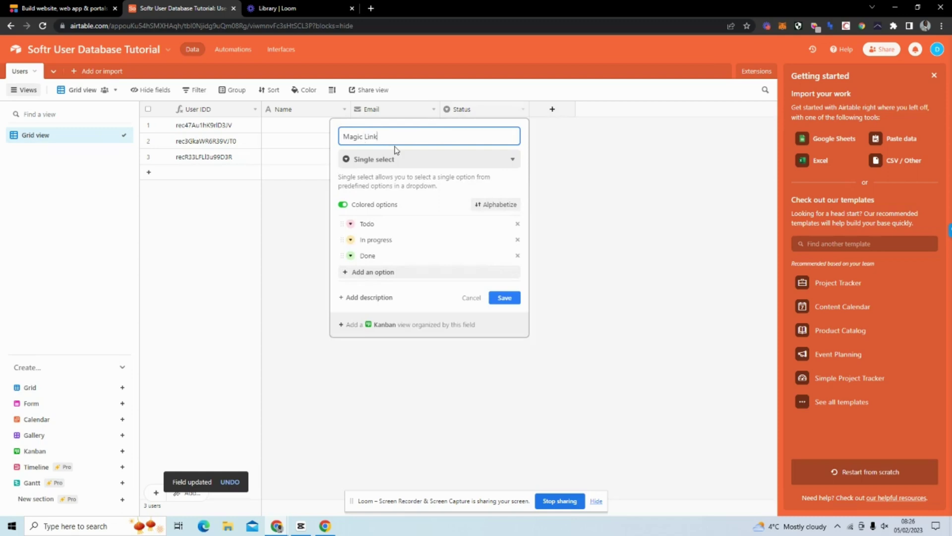
pyautogui.click(426, 159)
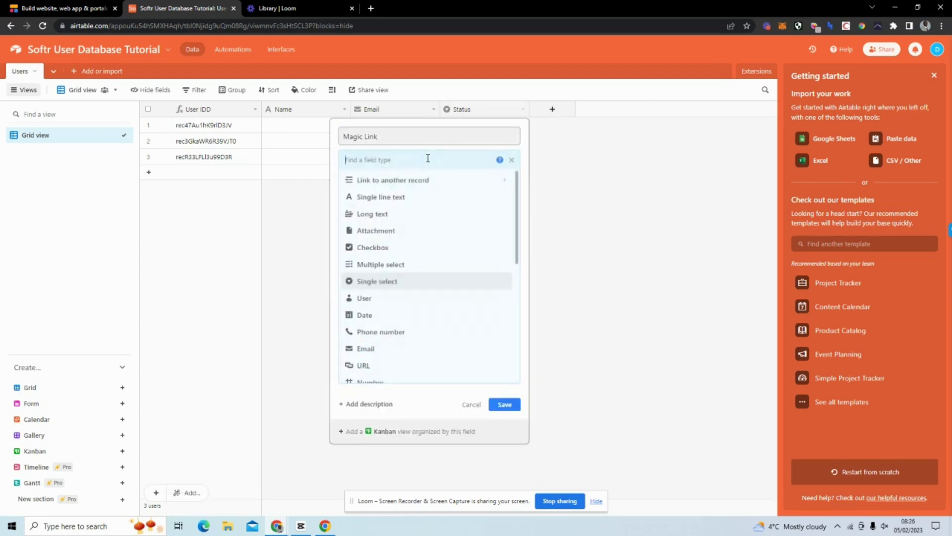
pyautogui.click(400, 366)
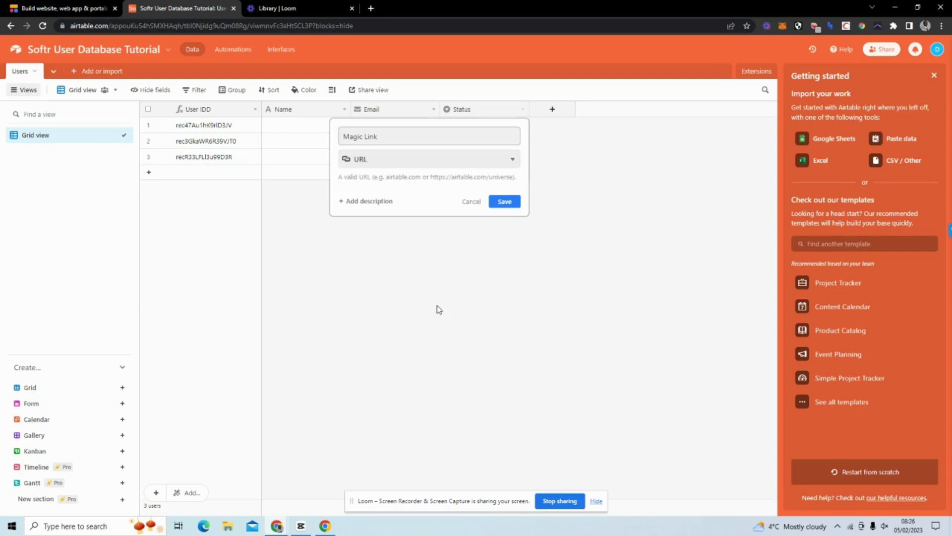
pyautogui.click(501, 204)
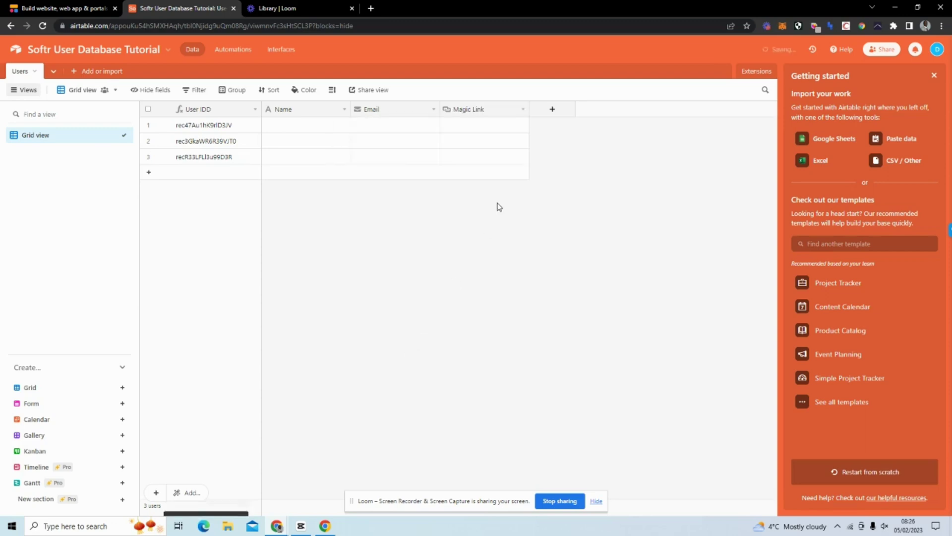
# Add a Created time field and a Last modified time field.
pyautogui.click(552, 110)
pyautogui.write('Created time')
pyautogui.scroll(-5, 648, 357)
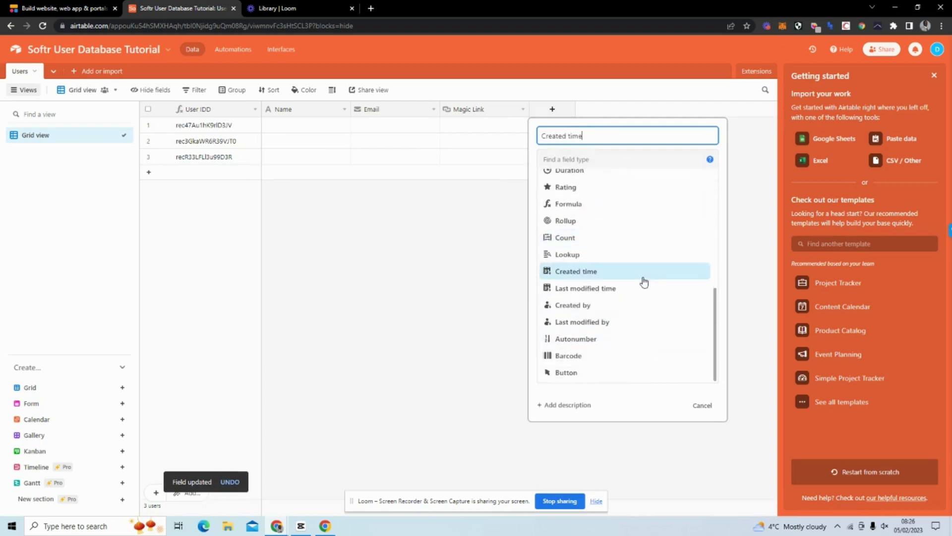
pyautogui.click(642, 273)
pyautogui.click(690, 320)
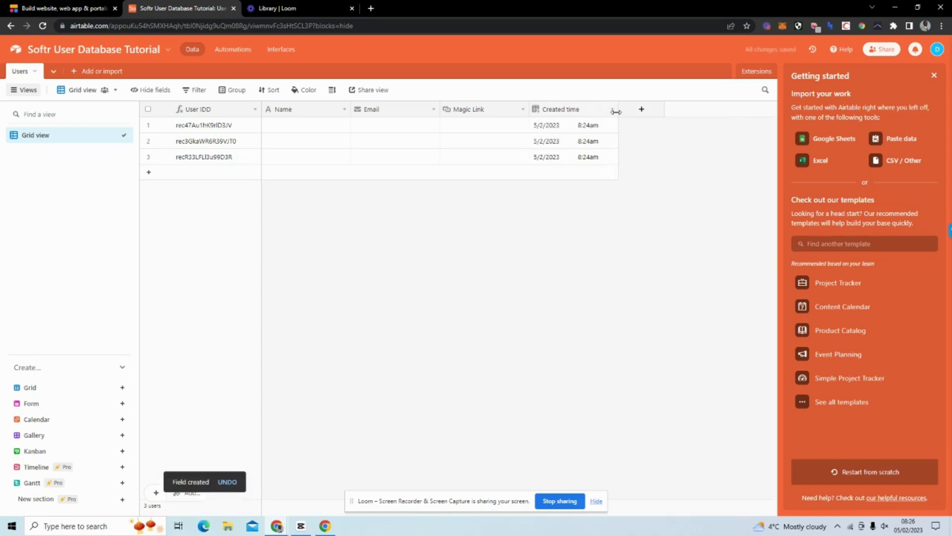
pyautogui.click(626, 111)
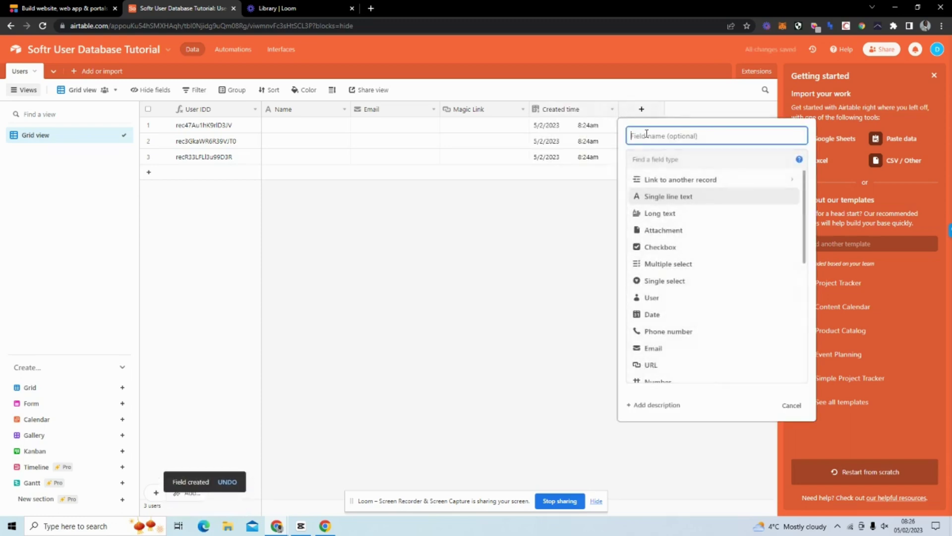
pyautogui.scroll(-5, 776, 262)
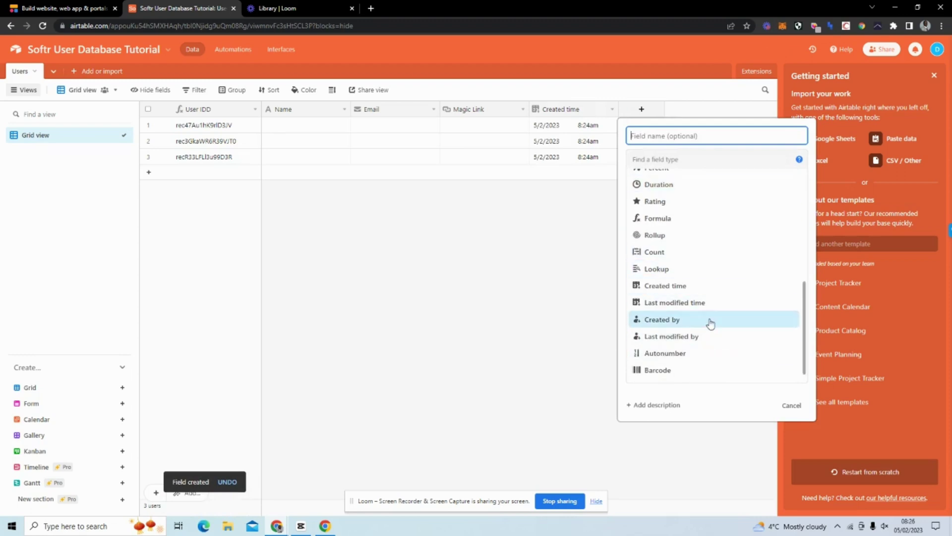
pyautogui.write('I')
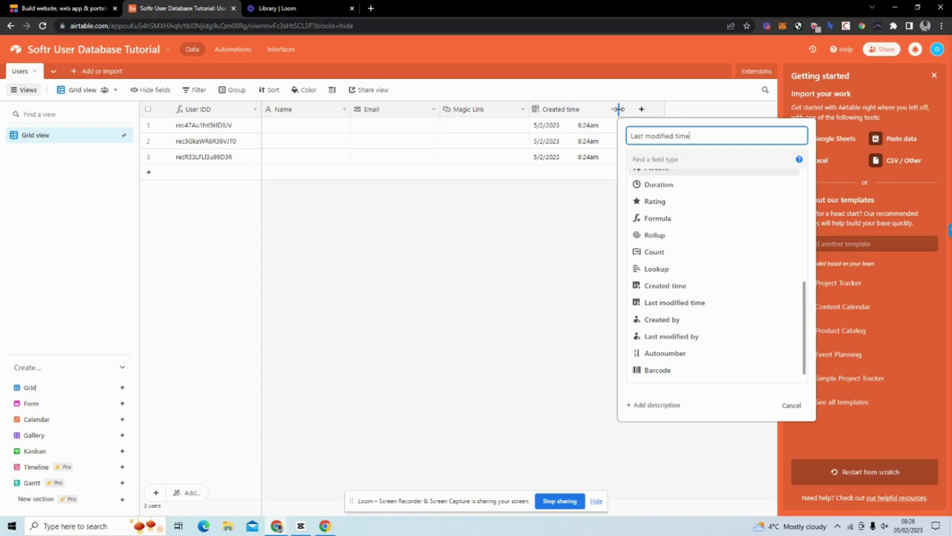
pyautogui.click(735, 311)
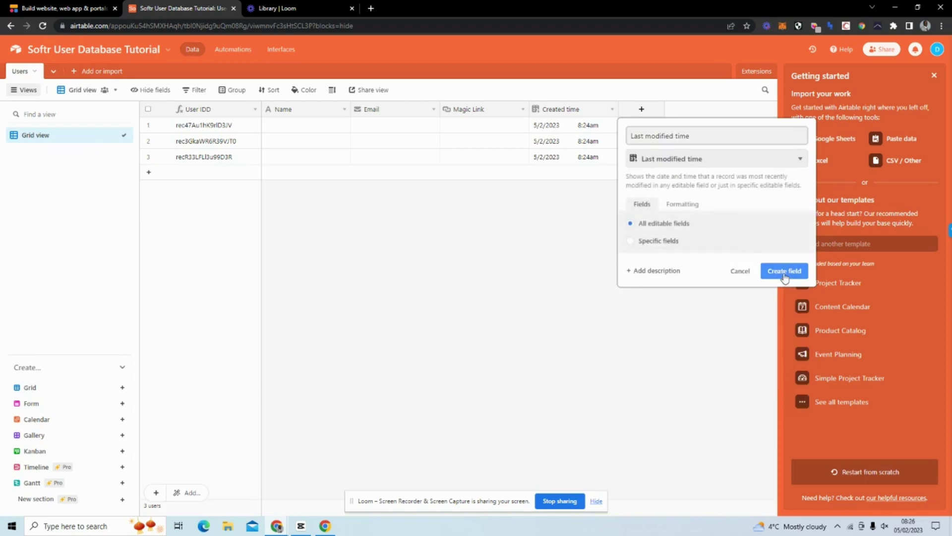
pyautogui.click(785, 277)
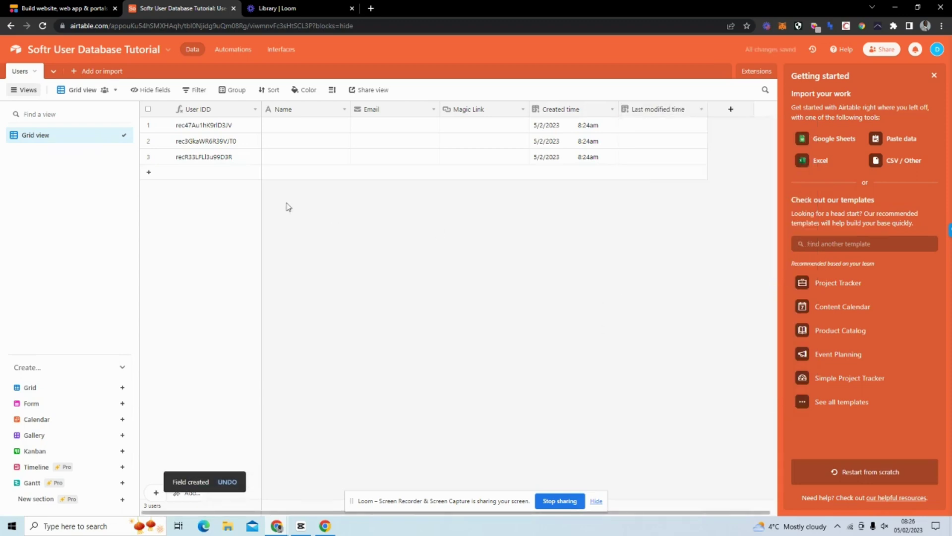
# Delete record rows 2 and 3, leaving one record.
pyautogui.click(147, 157)
pyautogui.click(148, 141)
pyautogui.rightClick(392, 146)
pyautogui.click(437, 181)
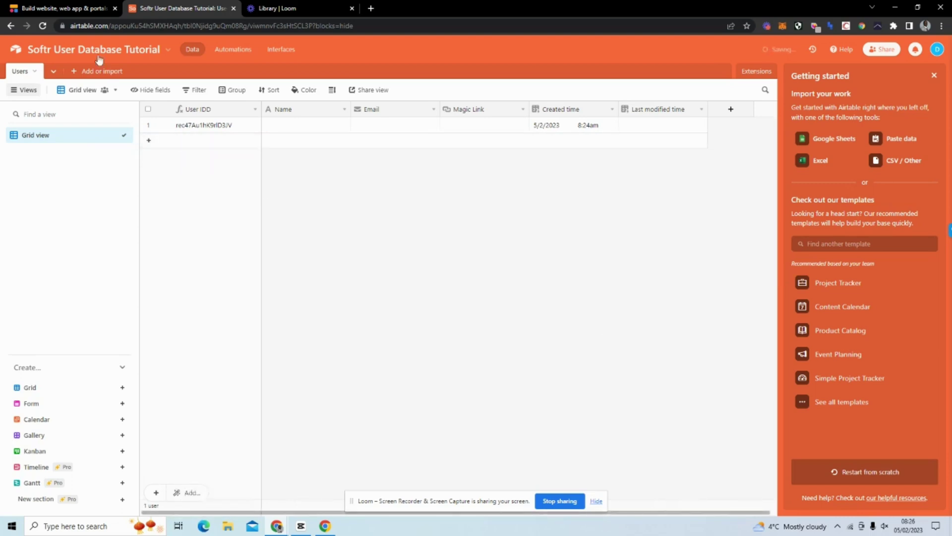
# Log into softr.io and open the new-application template gallery from the dashboard.
pyautogui.click(69, 10)
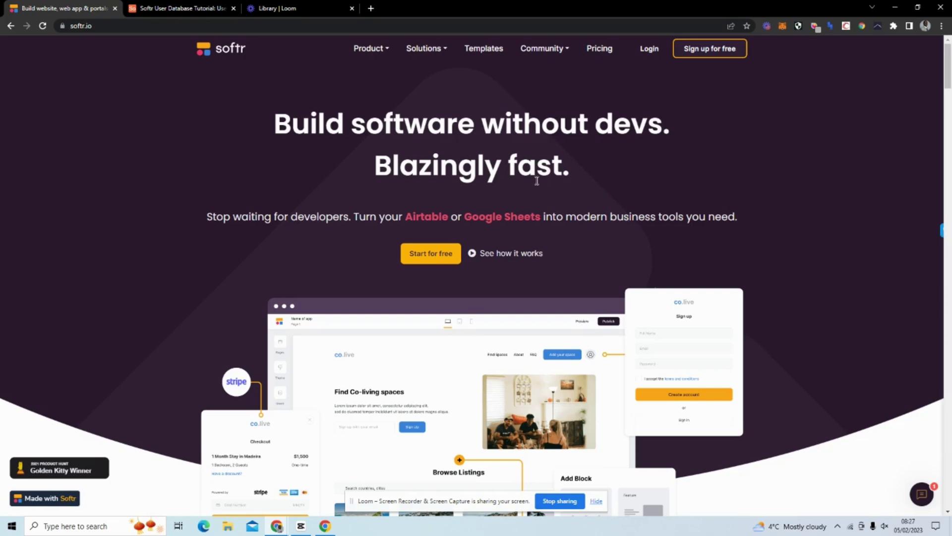
pyautogui.click(646, 54)
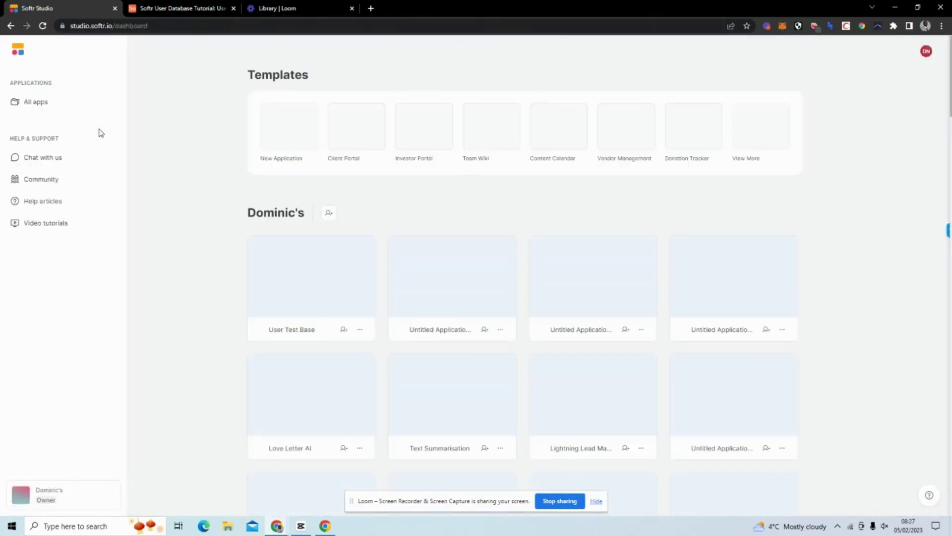
pyautogui.click(281, 130)
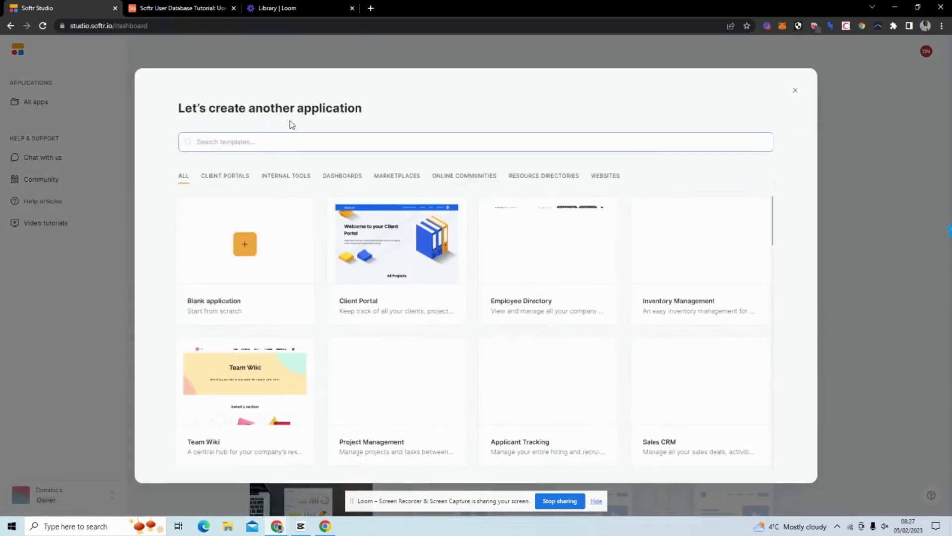
pyautogui.moveTo(427, 398)
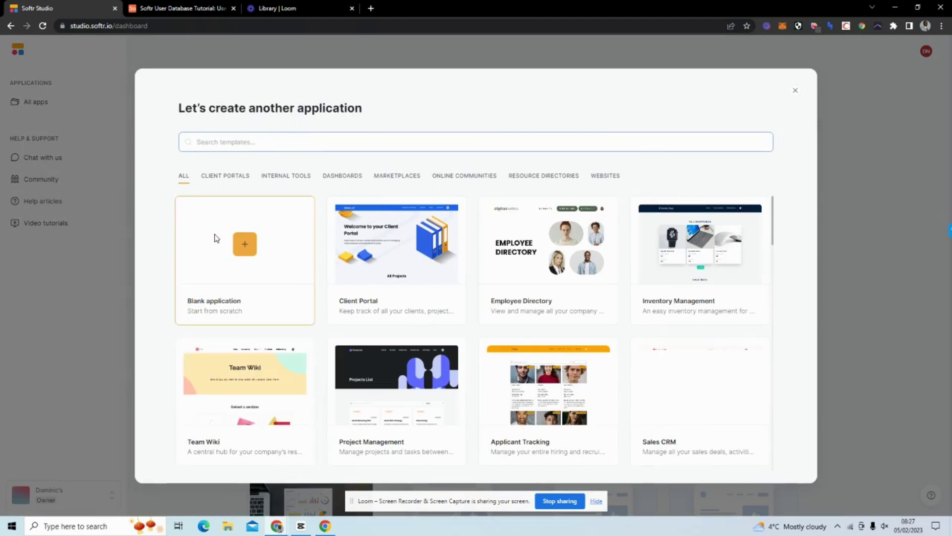
# Start a blank application with Airtable as its data source, entering the API key.
pyautogui.click(245, 244)
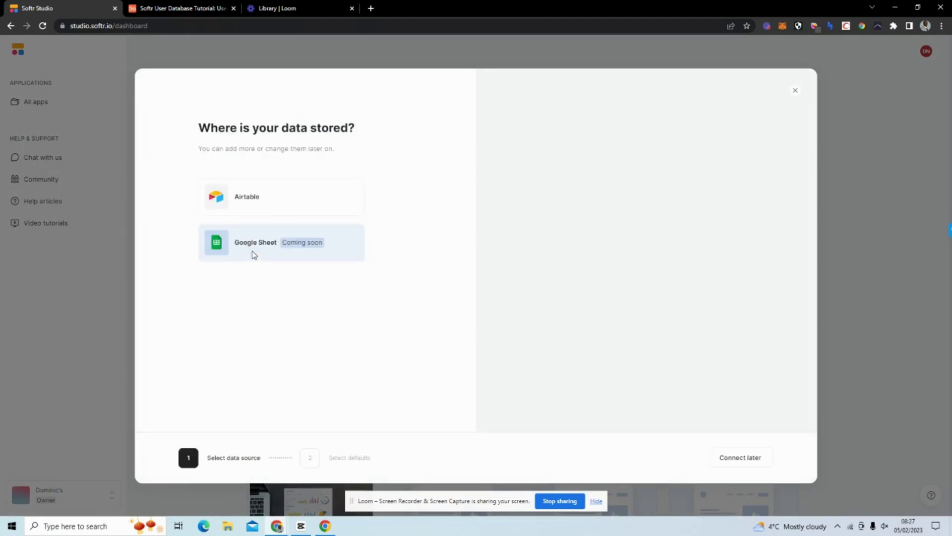
pyautogui.click(313, 208)
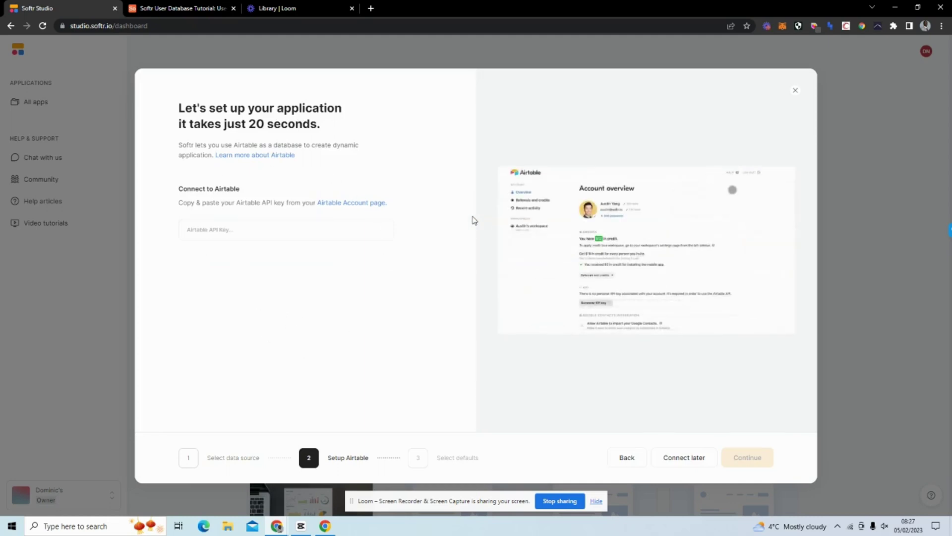
pyautogui.click(314, 237)
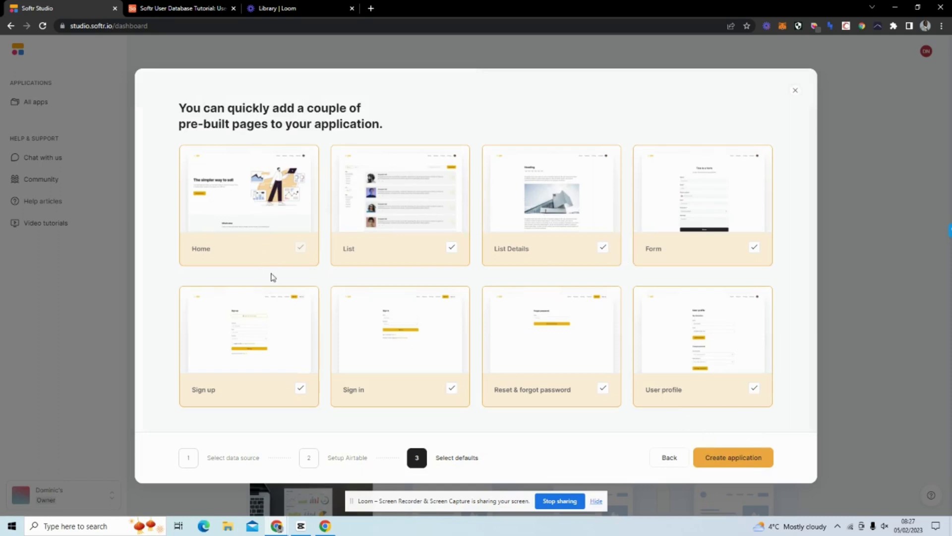
# Exclude the List, List Details and Form pages and create the application.
pyautogui.click(451, 247)
pyautogui.click(600, 250)
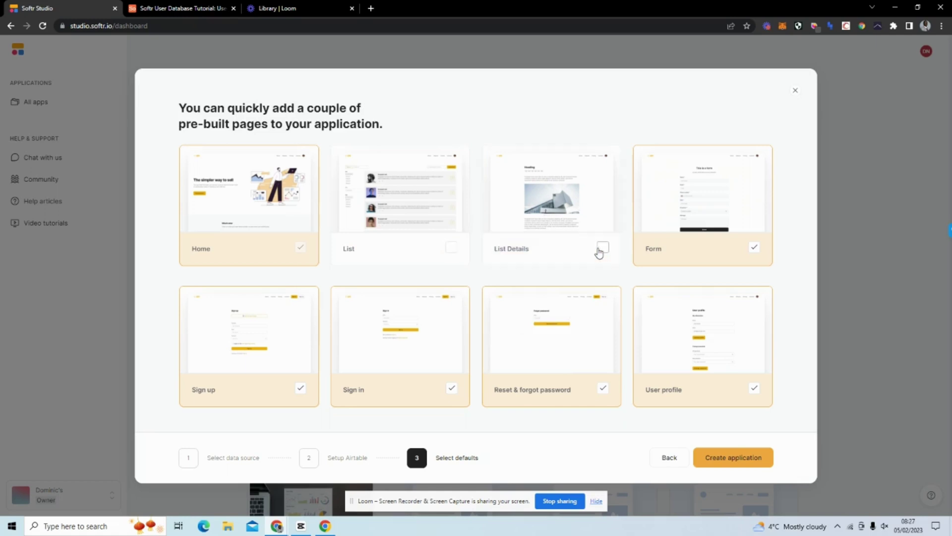
pyautogui.click(754, 248)
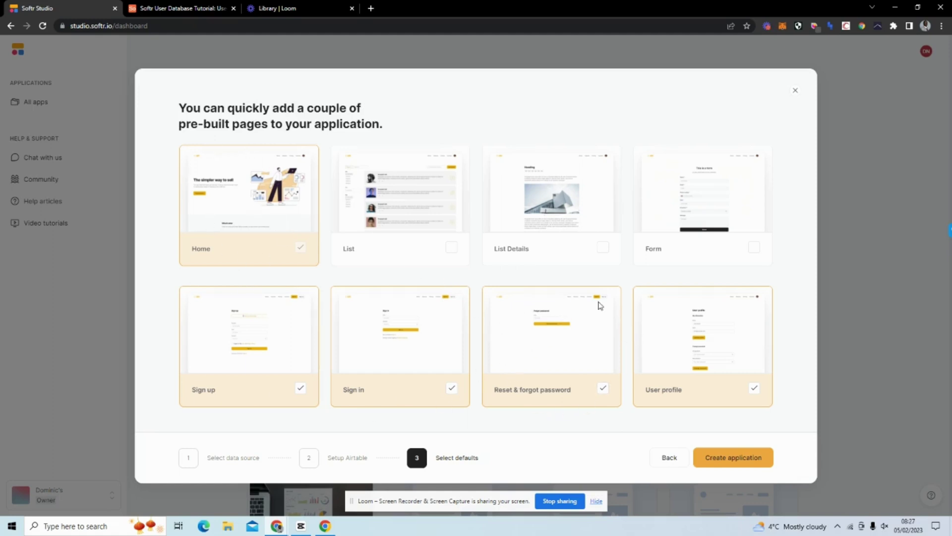
pyautogui.click(737, 460)
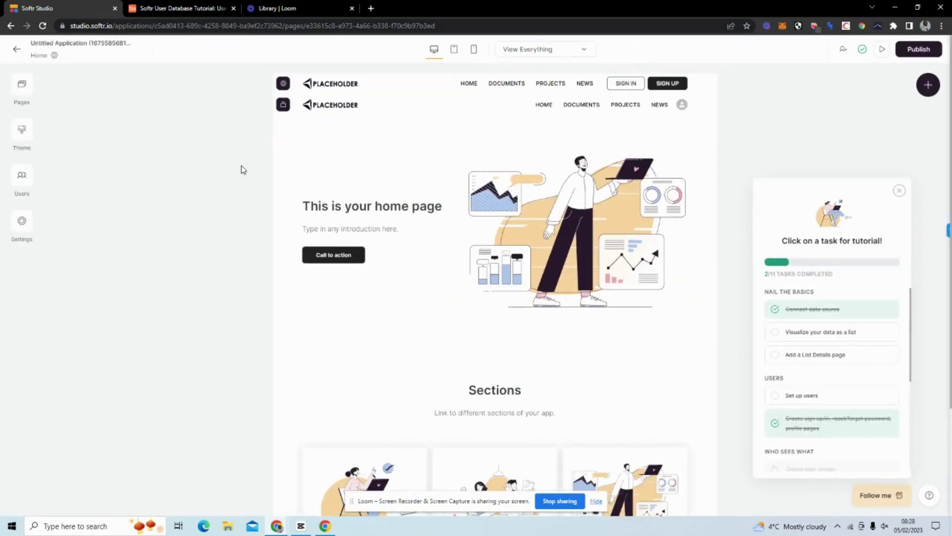
# Connect app users to the Users table in the Softr User Database Tutorial base.
pyautogui.scroll(-3, 241, 169)
pyautogui.scroll(3, 490, 197)
pyautogui.click(22, 183)
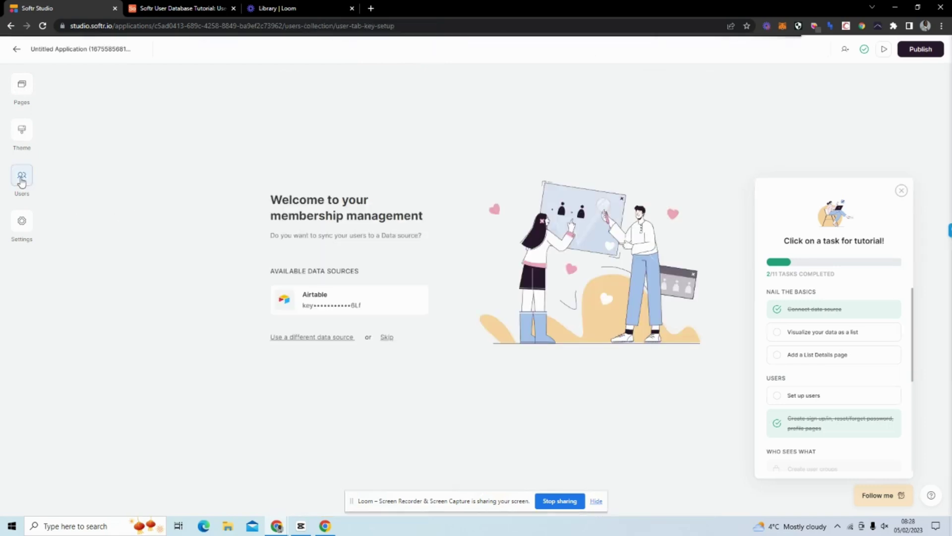
pyautogui.click(358, 306)
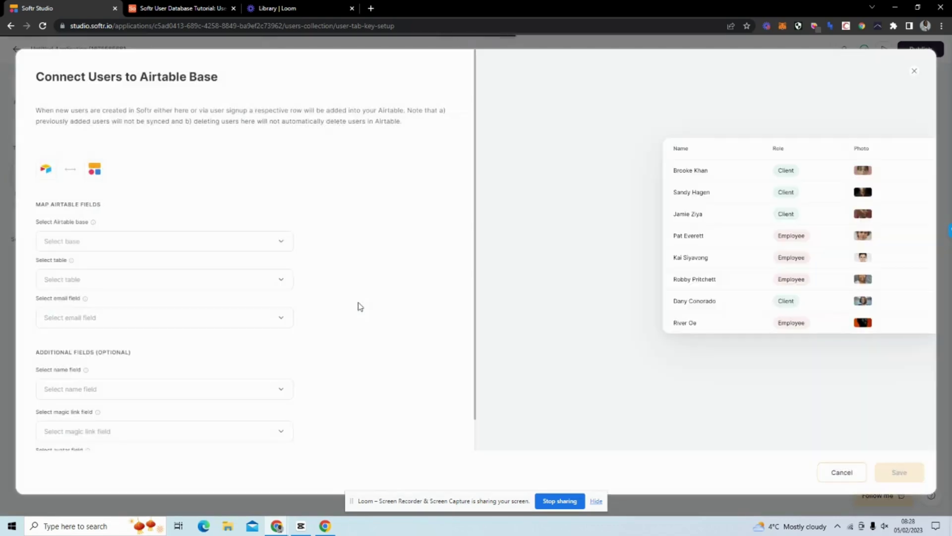
pyautogui.click(206, 243)
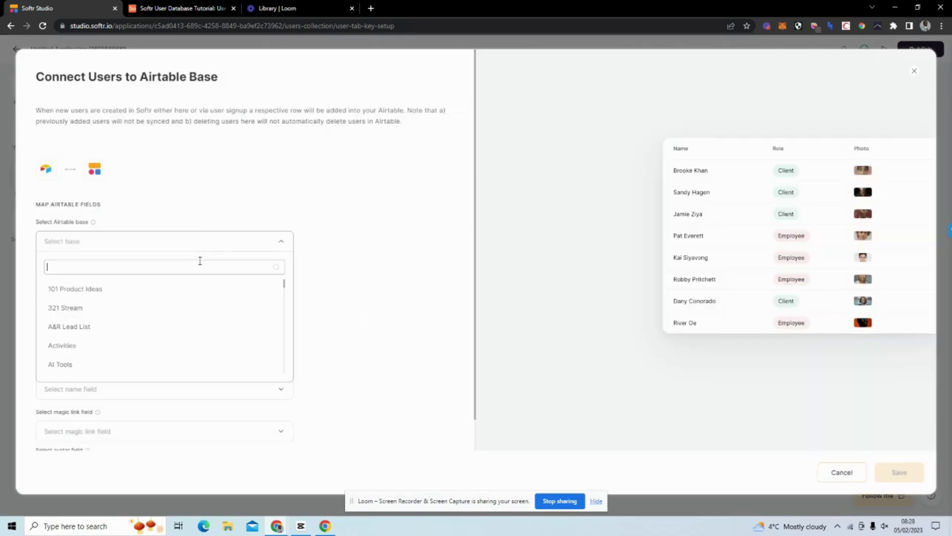
pyautogui.write('user d')
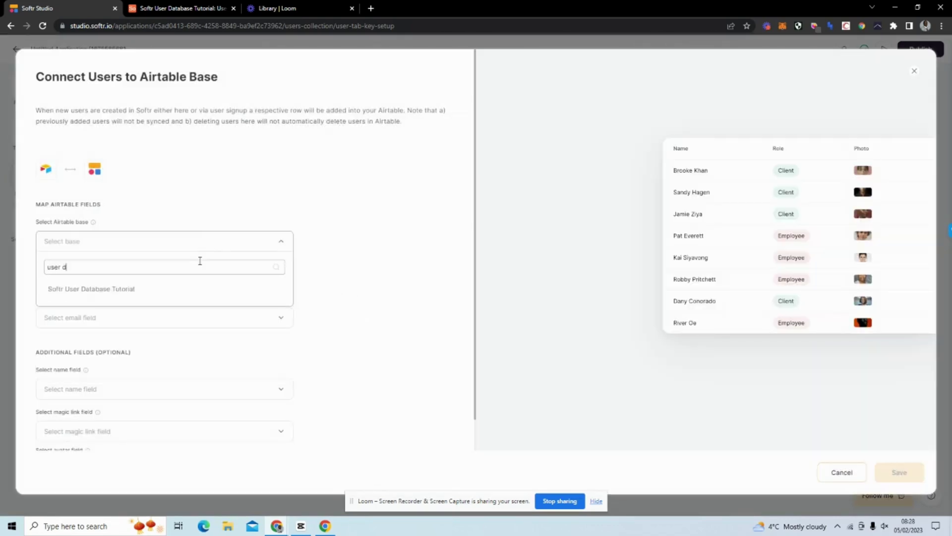
pyautogui.click(170, 291)
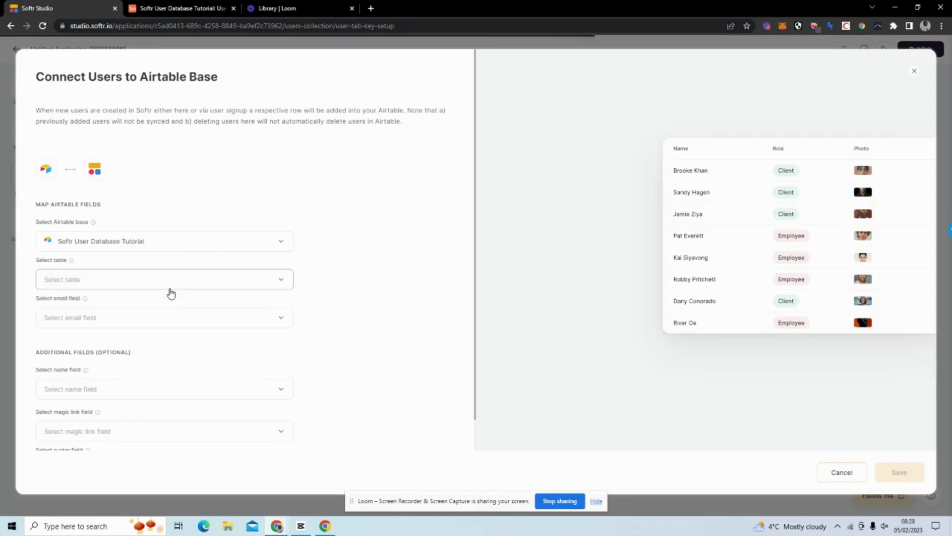
pyautogui.click(171, 282)
pyautogui.click(163, 314)
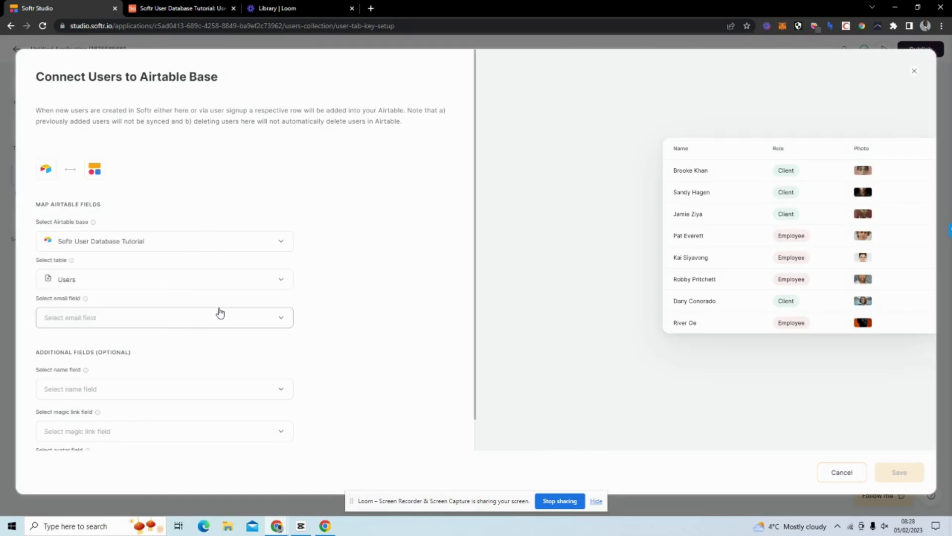
# Map email to Email, name to Name and magic link to Magic Link, then save.
pyautogui.click(220, 313)
pyautogui.click(177, 384)
pyautogui.scroll(-1, 321, 304)
pyautogui.click(143, 356)
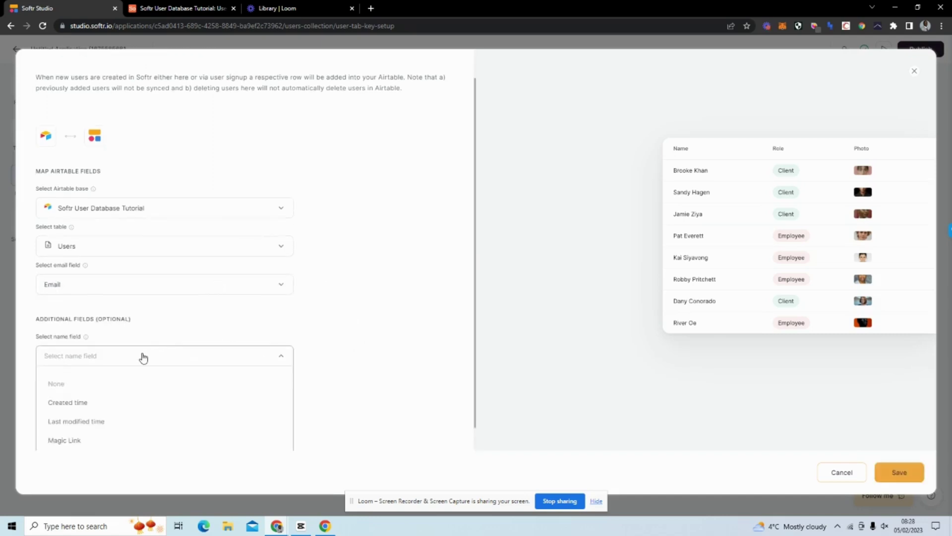
pyautogui.scroll(-1, 162, 399)
pyautogui.click(200, 434)
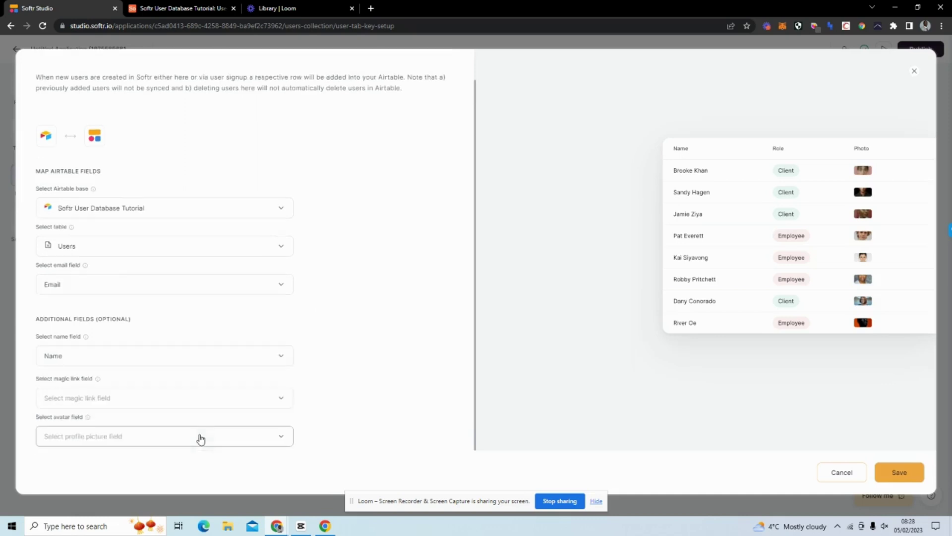
pyautogui.click(187, 404)
pyautogui.click(177, 373)
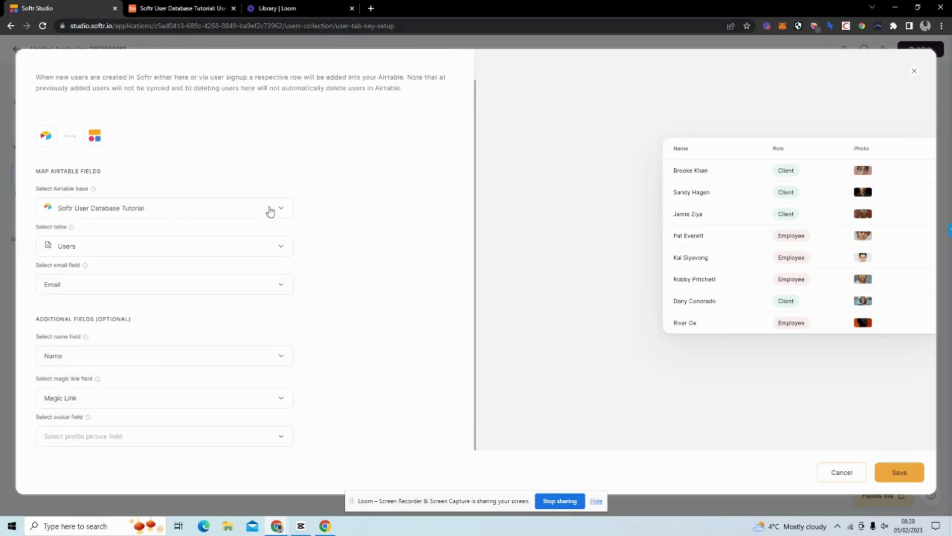
pyautogui.click(901, 473)
# Add an Avatar attachment field to Users and move it in front of Magic Link.
pyautogui.click(194, 8)
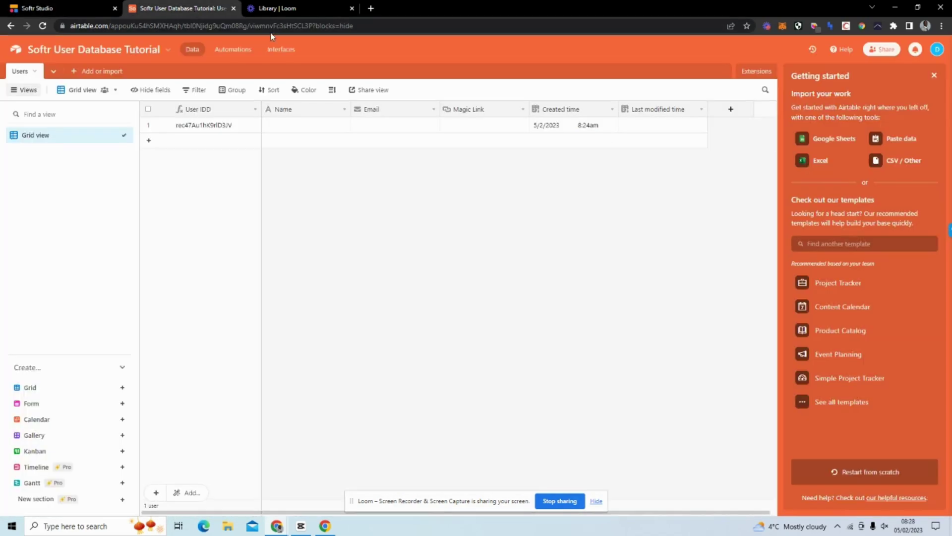
pyautogui.click(731, 109)
pyautogui.write('Avatar')
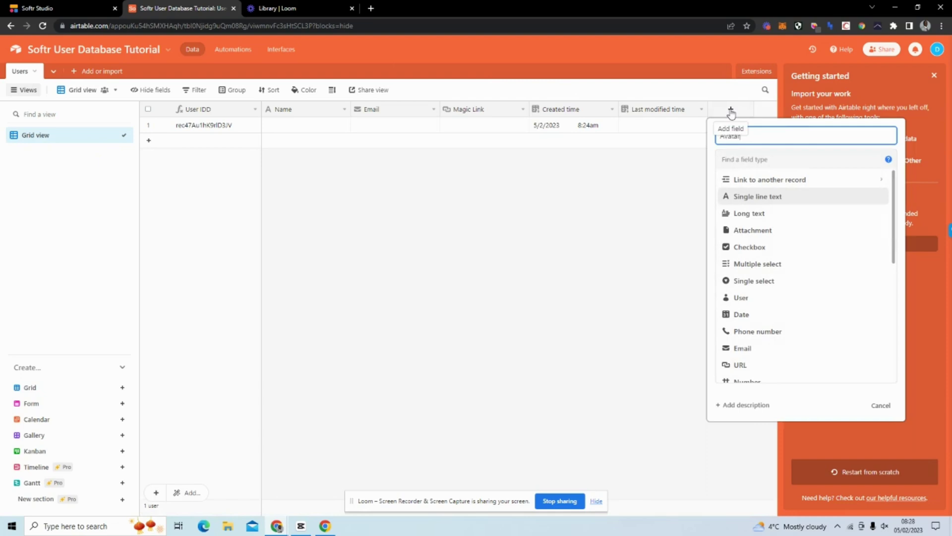
pyautogui.click(786, 231)
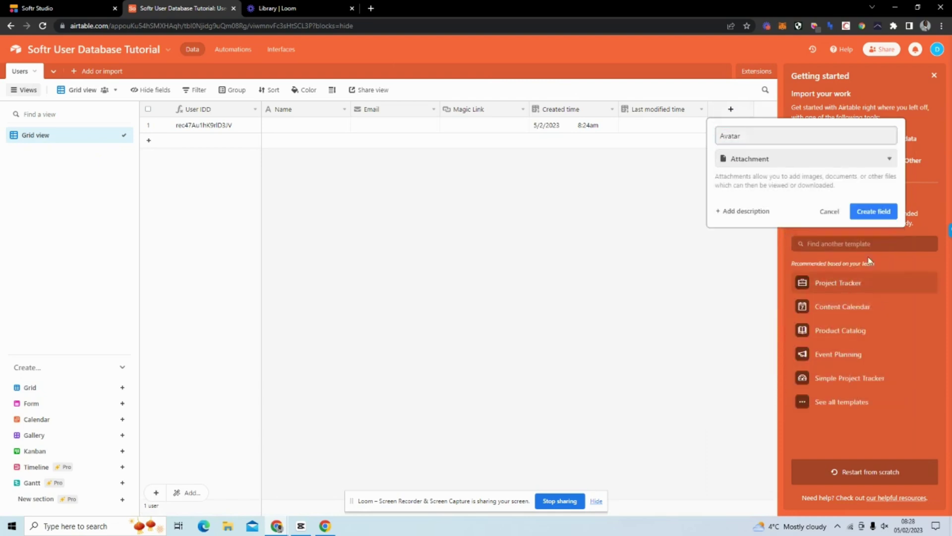
pyautogui.click(873, 212)
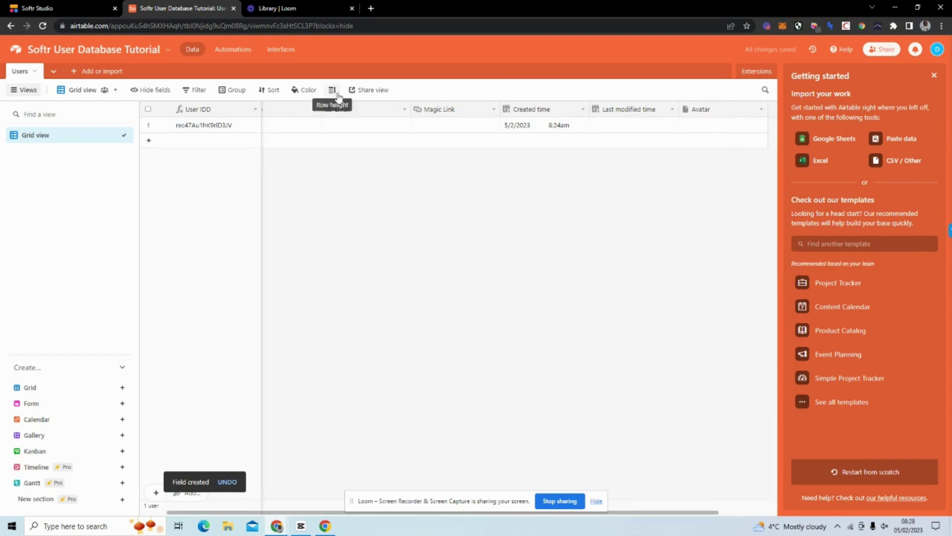
pyautogui.moveTo(694, 109); pyautogui.dragTo(411, 109)
pyautogui.click(43, 10)
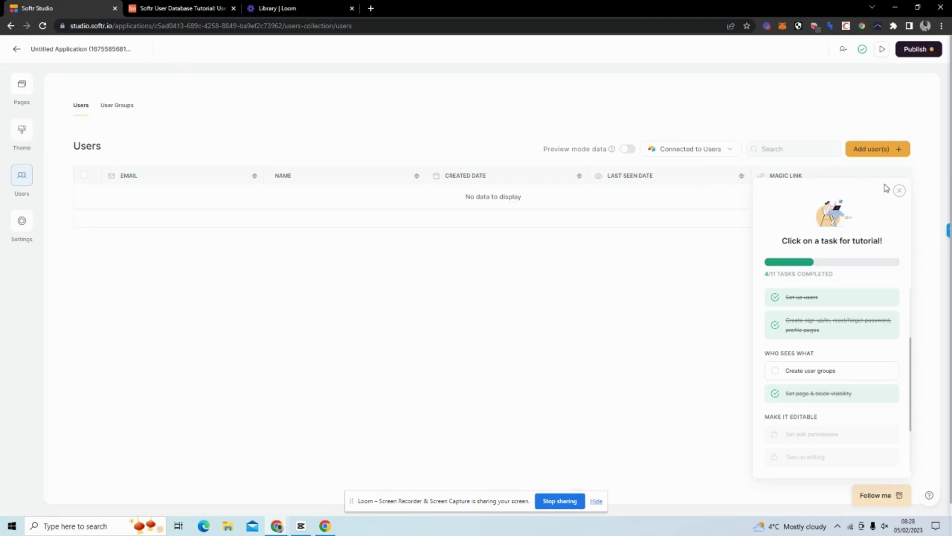
# Close the tutorial checklist, glance at the Pages and Settings panels, and return to Users.
pyautogui.click(900, 191)
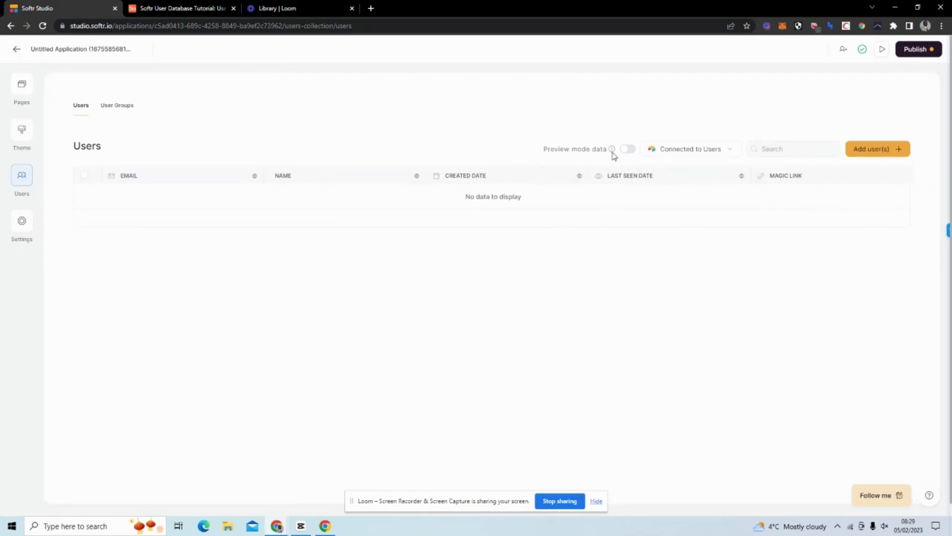
pyautogui.click(19, 94)
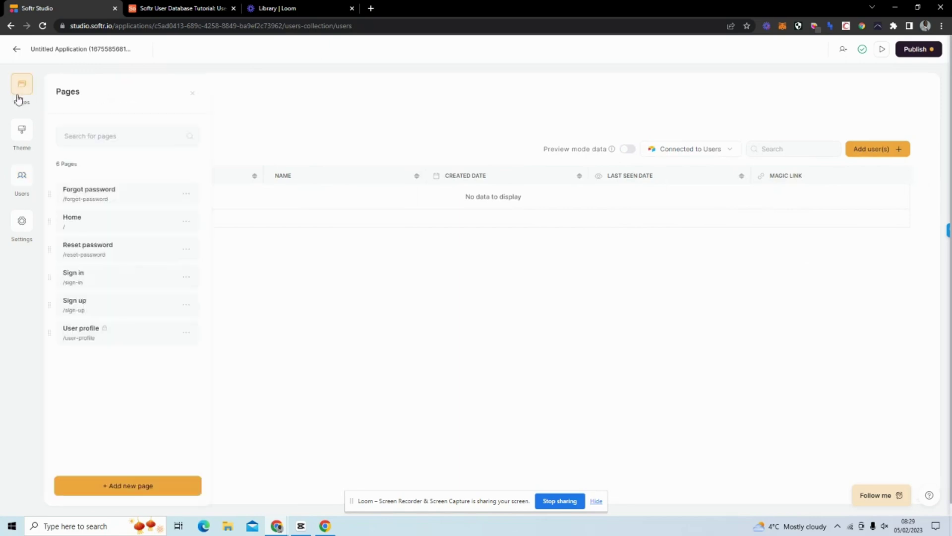
pyautogui.click(16, 182)
pyautogui.click(23, 220)
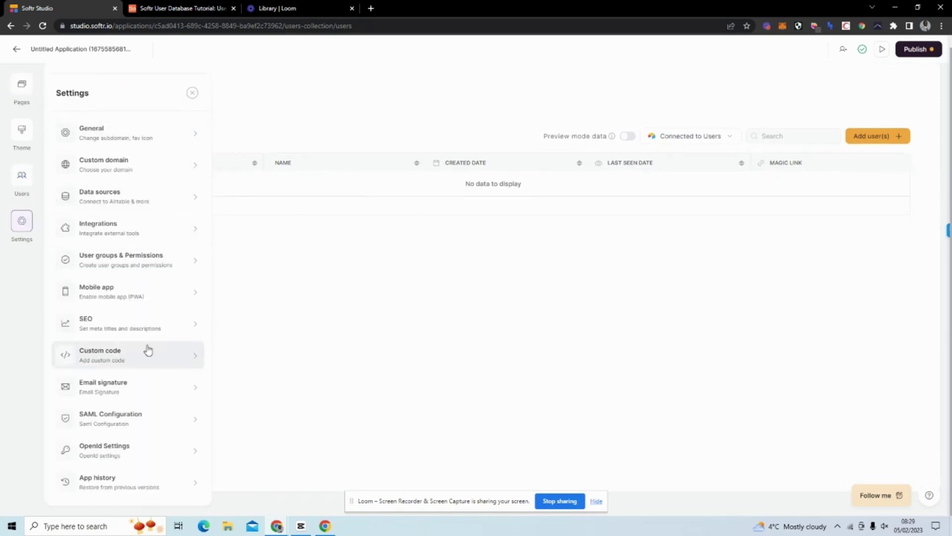
pyautogui.click(20, 184)
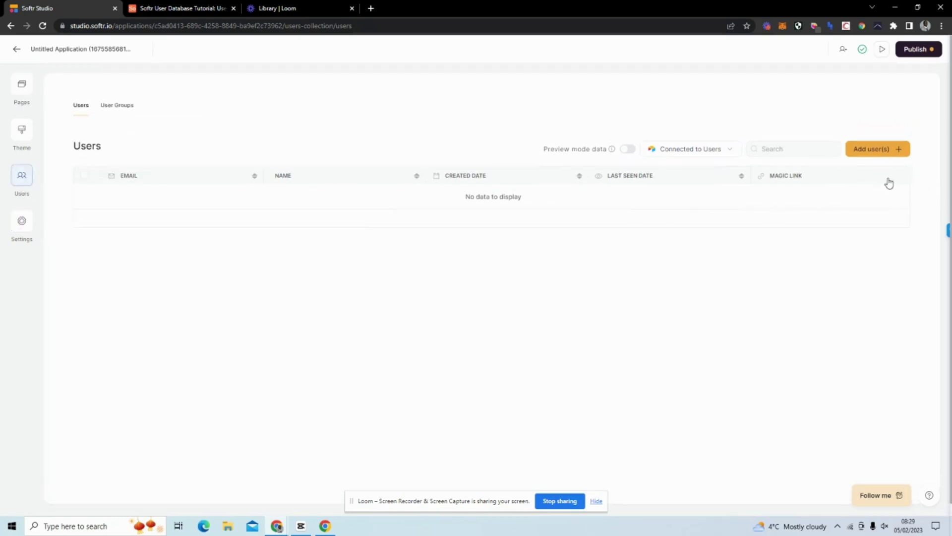
# Edit the Airtable users connection to map the avatar field to Avatar and save.
pyautogui.click(734, 152)
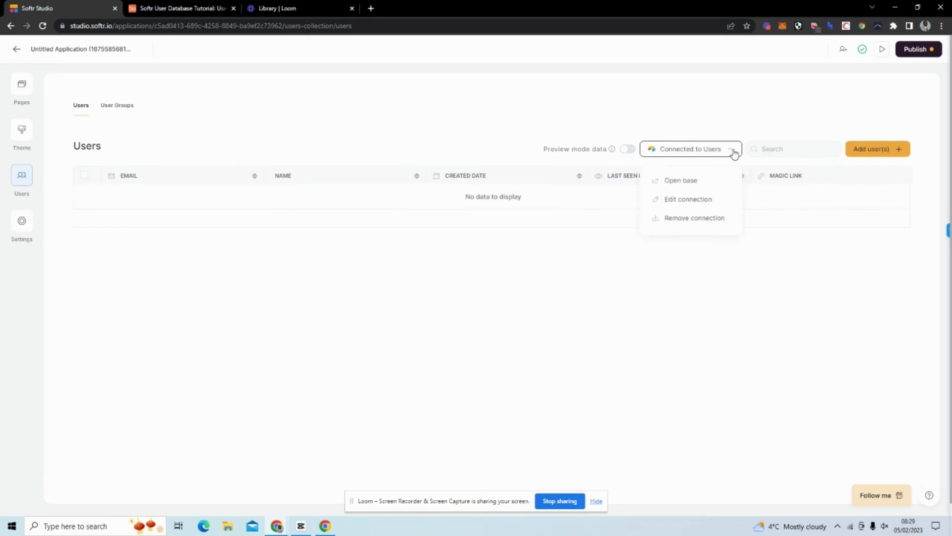
pyautogui.click(705, 200)
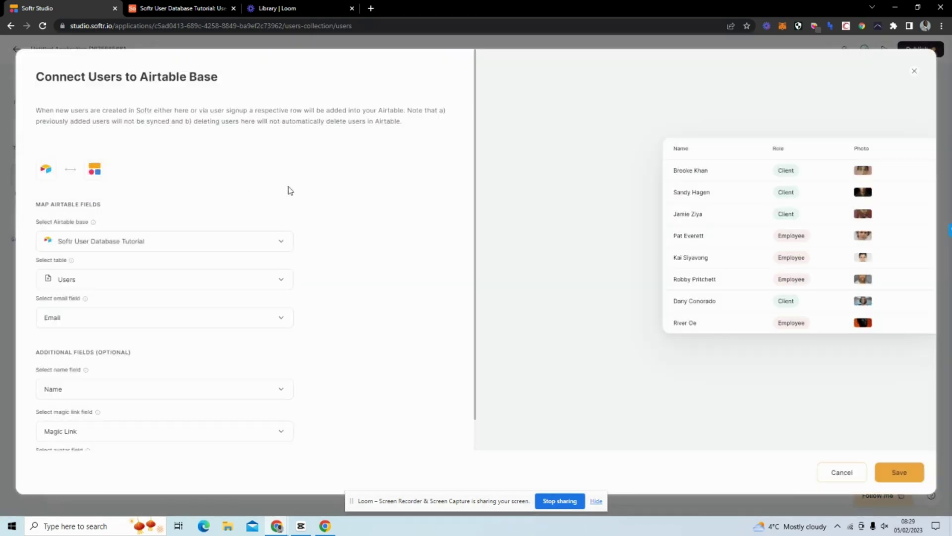
pyautogui.scroll(-1, 209, 353)
pyautogui.click(128, 444)
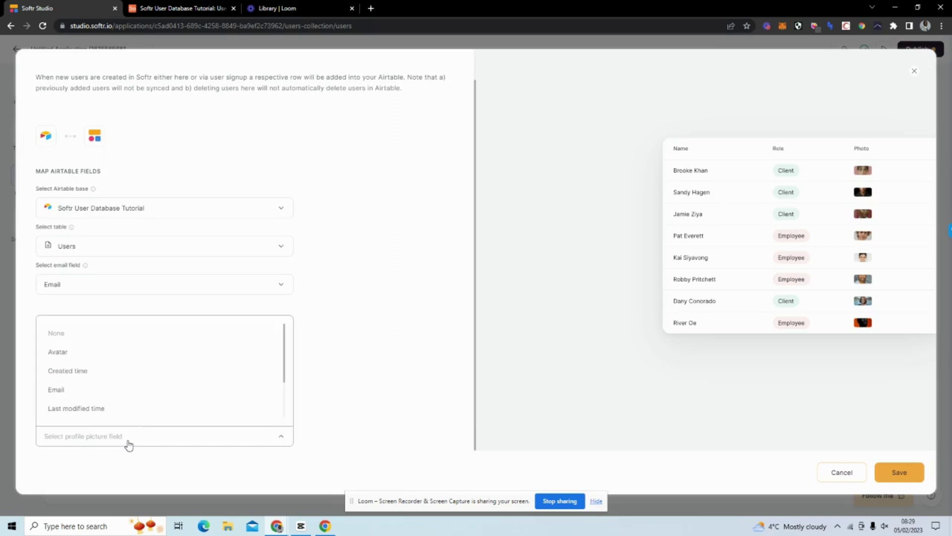
pyautogui.scroll(-2, 149, 359)
pyautogui.scroll(2, 142, 363)
pyautogui.click(133, 353)
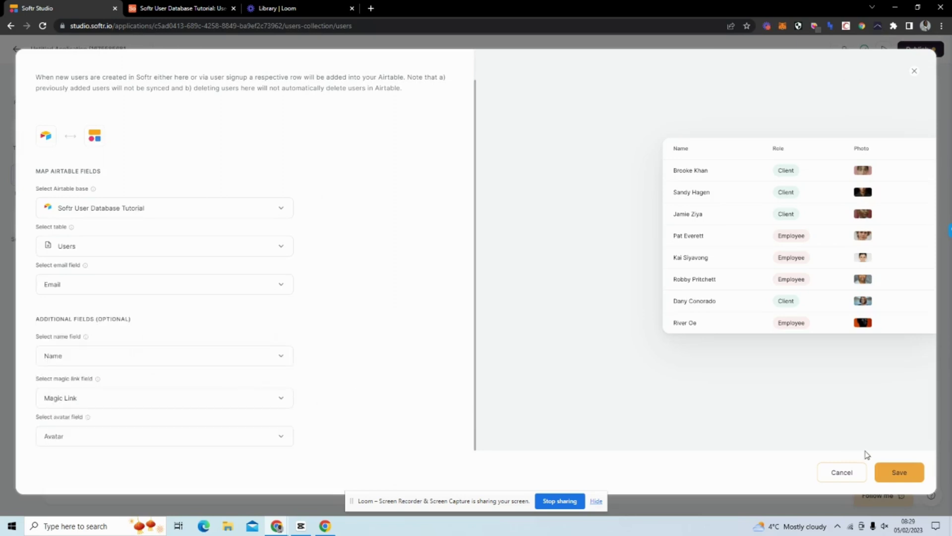
pyautogui.click(901, 479)
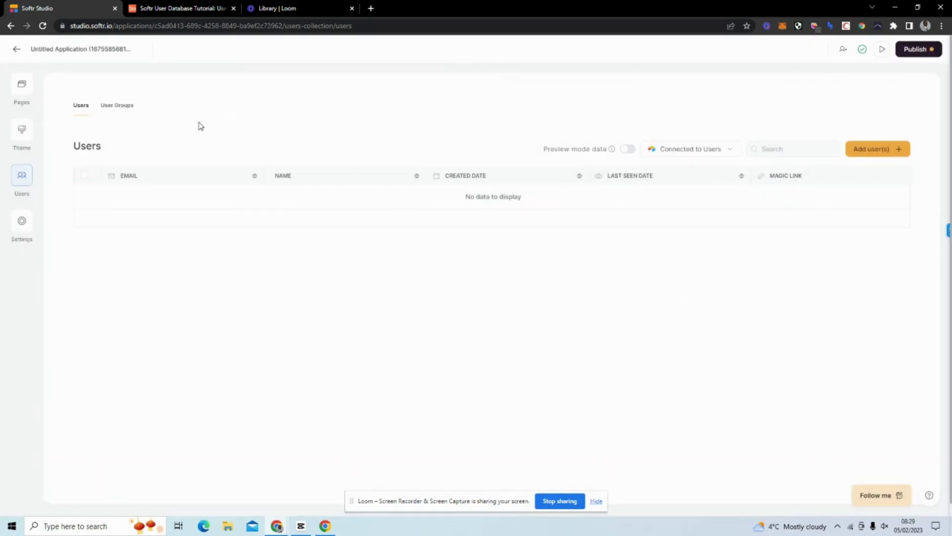
# Check the Airtable Users table, then open the Home page and review its header and hero settings.
pyautogui.click(183, 8)
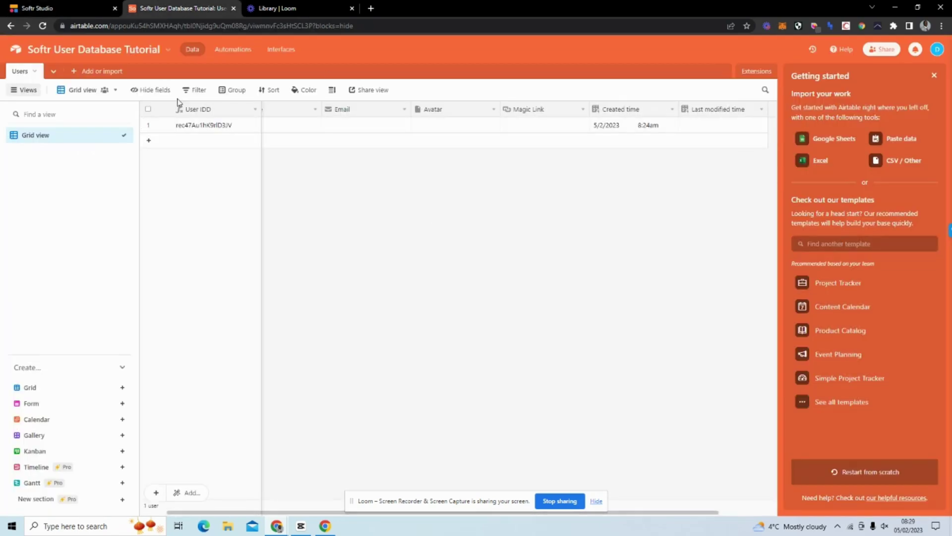
pyautogui.click(56, 9)
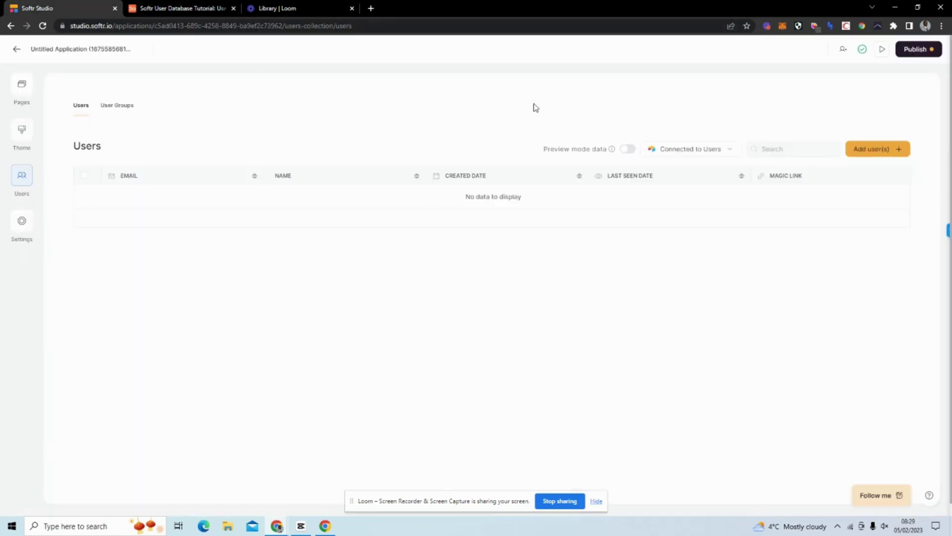
pyautogui.click(23, 88)
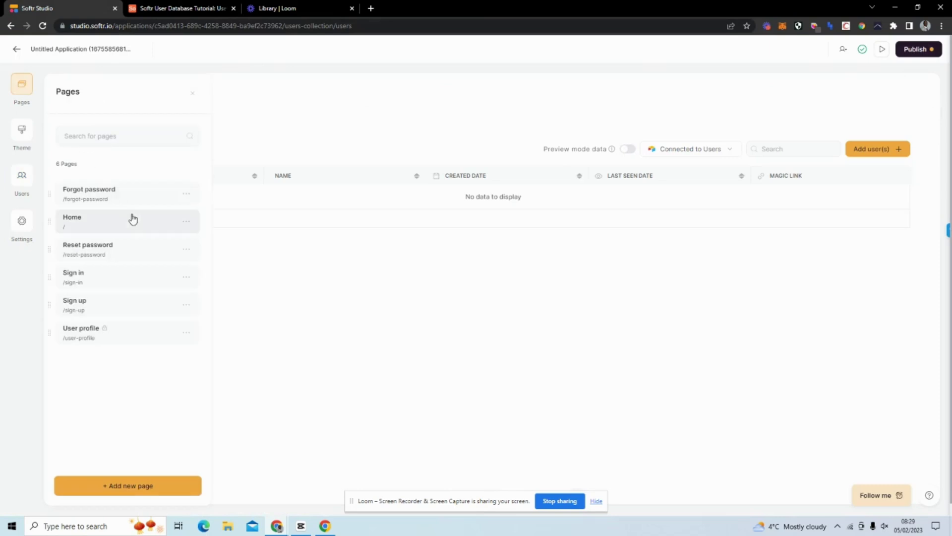
pyautogui.click(109, 221)
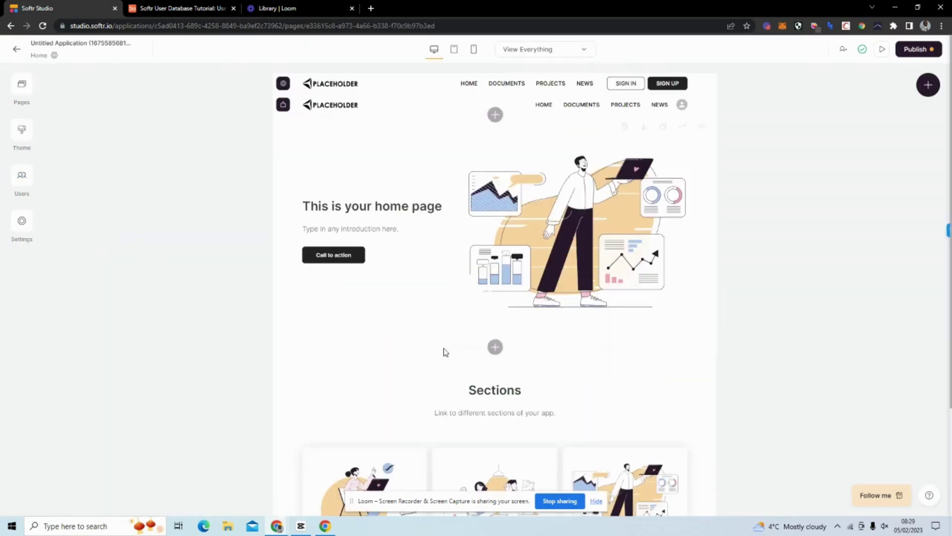
pyautogui.click(614, 85)
pyautogui.scroll(-5, 818, 257)
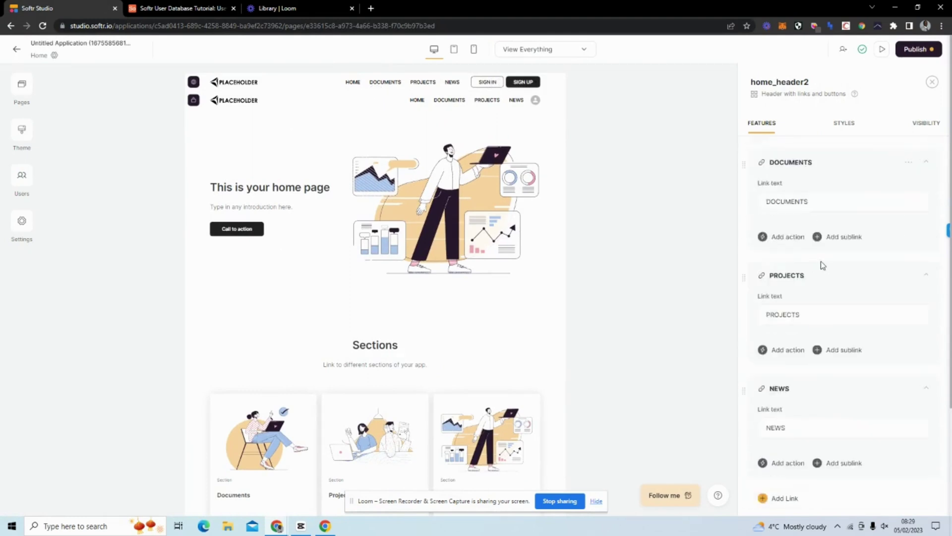
pyautogui.scroll(-2, 823, 265)
pyautogui.scroll(-9, 817, 267)
pyautogui.scroll(3, 814, 263)
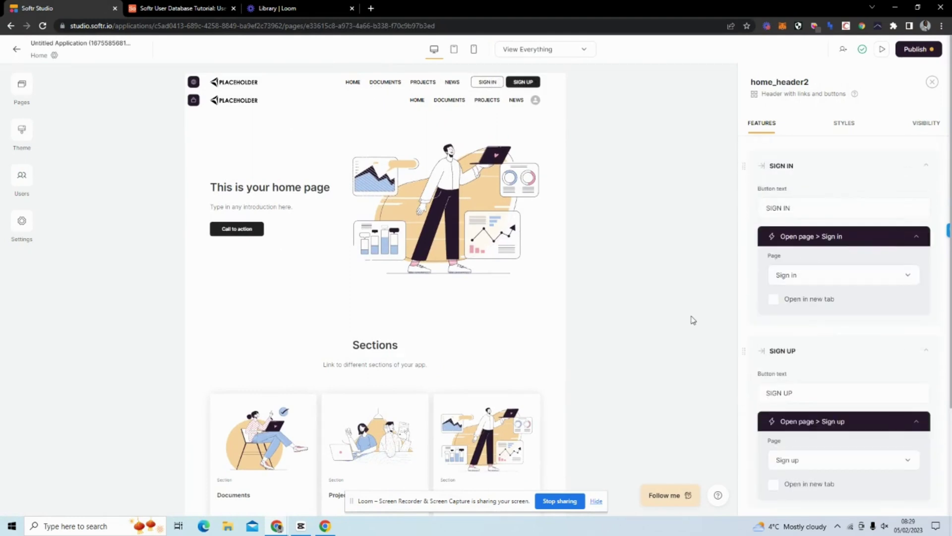
pyautogui.click(240, 242)
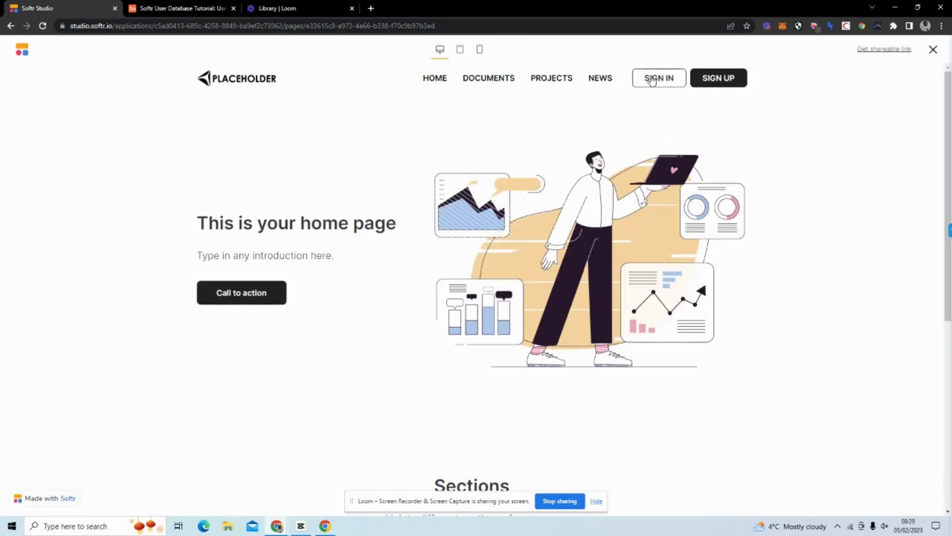
# Sign up a new test user with a full name, e-mail and password, accepting the terms.
pyautogui.click(653, 81)
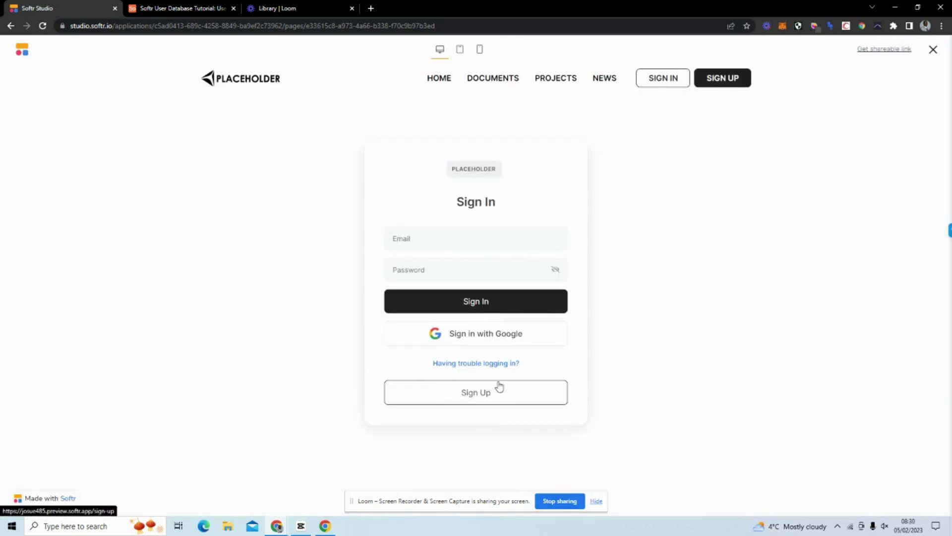
pyautogui.click(499, 395)
pyautogui.click(468, 263)
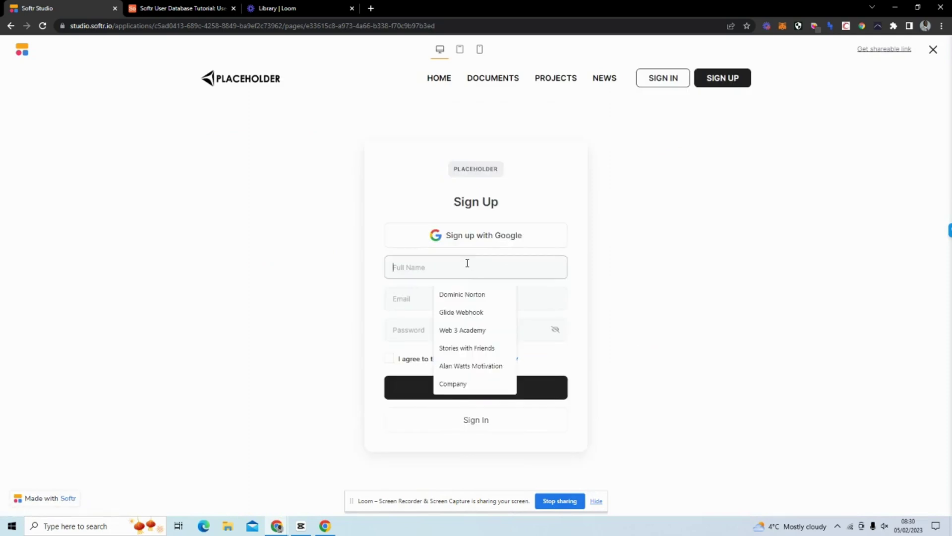
pyautogui.click(468, 294)
pyautogui.click(443, 299)
pyautogui.click(446, 323)
pyautogui.click(438, 333)
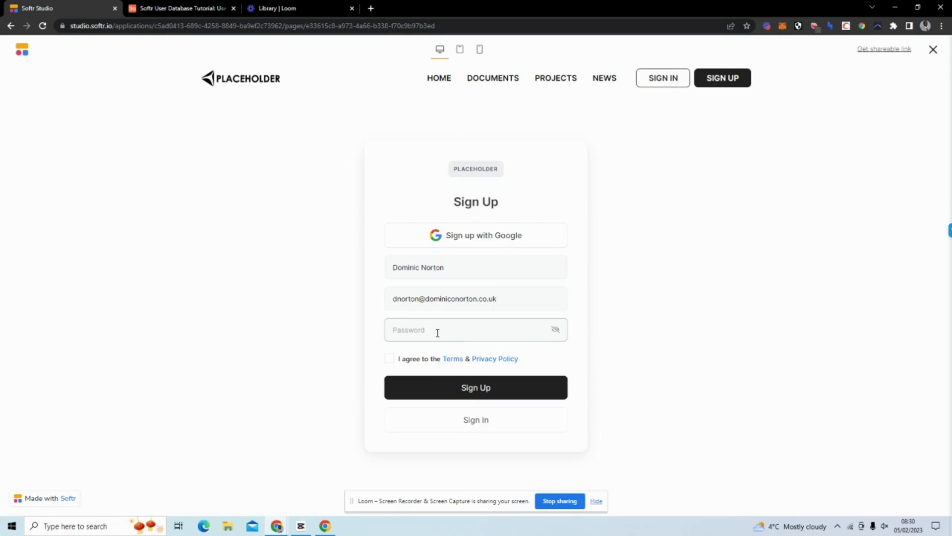
pyautogui.click(438, 333)
pyautogui.write('***')
pyautogui.click(389, 358)
pyautogui.click(433, 387)
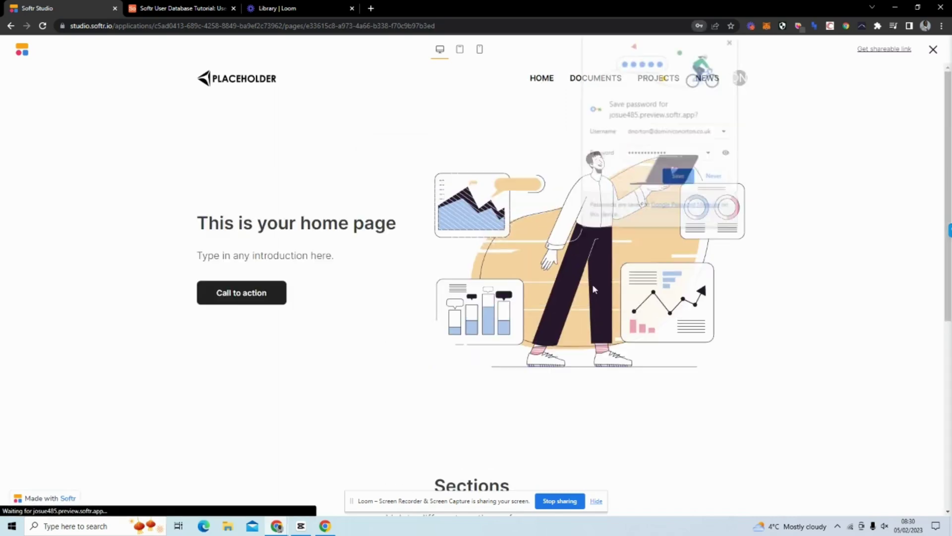
# Dismiss the save-password prompt, open the signed-in user's profile page, then close the preview.
pyautogui.click(732, 42)
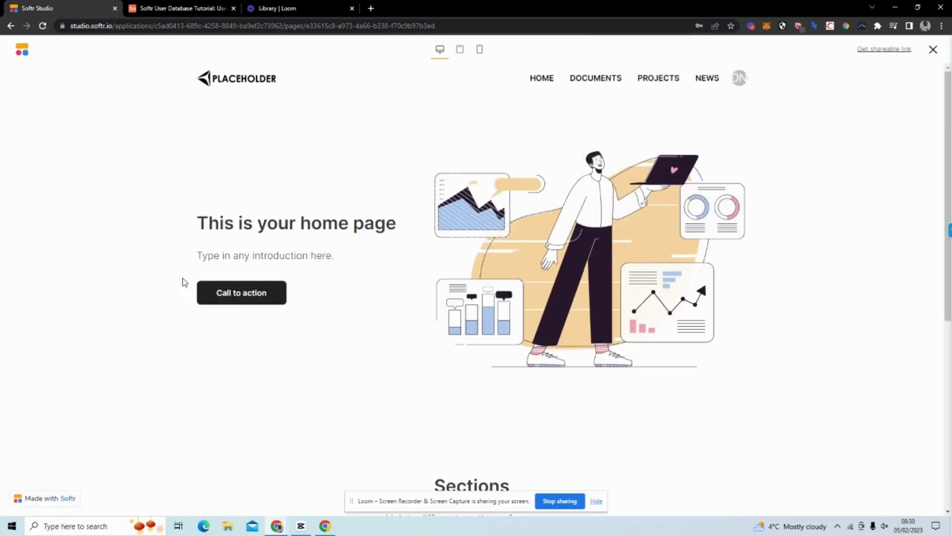
pyautogui.scroll(-5, 489, 344)
pyautogui.scroll(5, 491, 299)
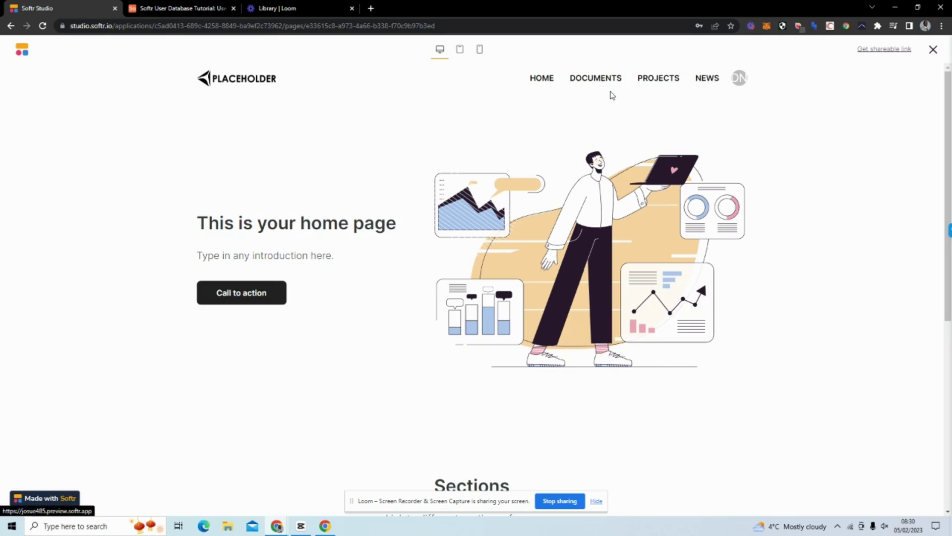
pyautogui.click(739, 78)
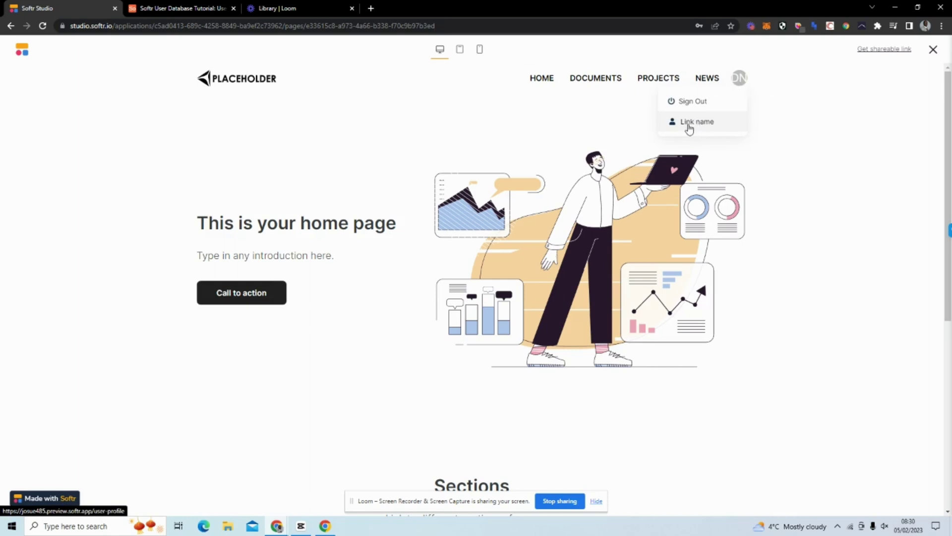
pyautogui.click(688, 129)
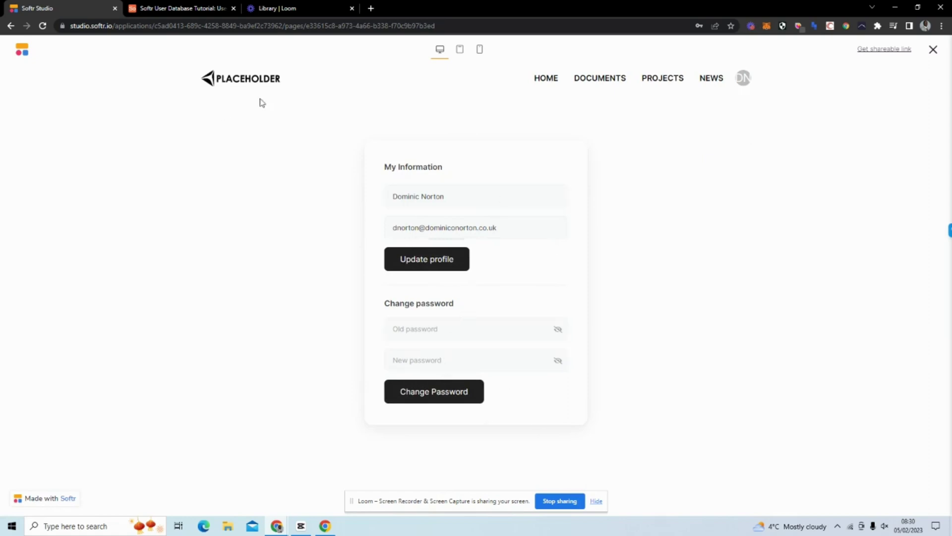
pyautogui.click(933, 50)
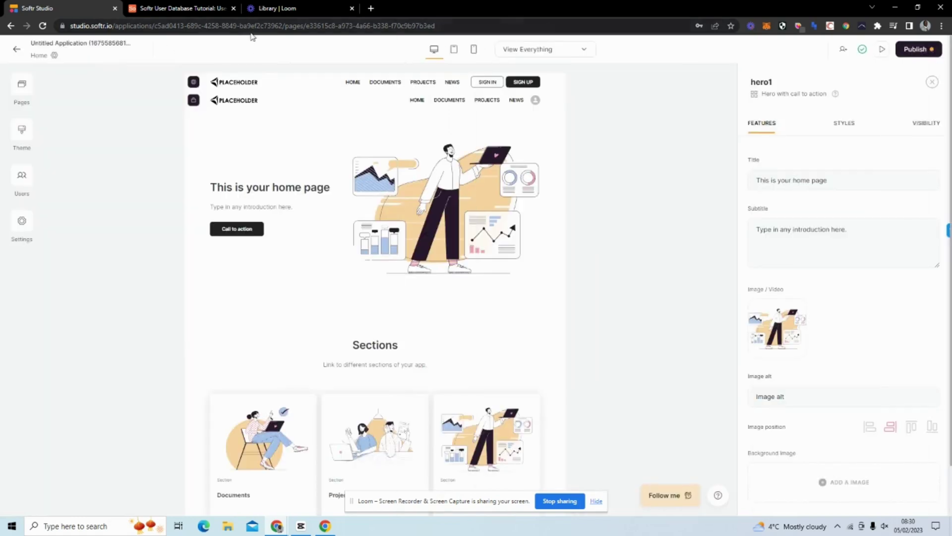
# Compare the app's empty Users list against the Airtable Users table.
pyautogui.click(22, 184)
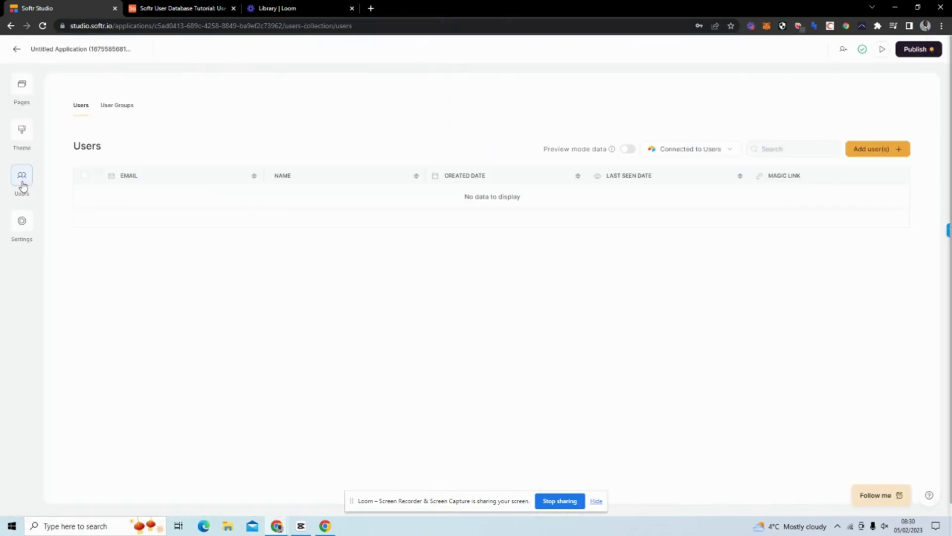
pyautogui.click(174, 11)
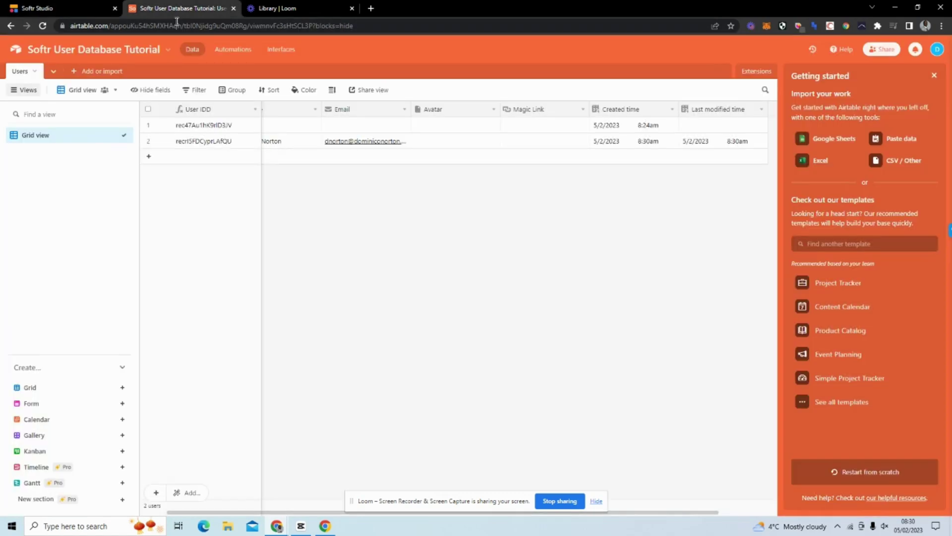
pyautogui.click(50, 8)
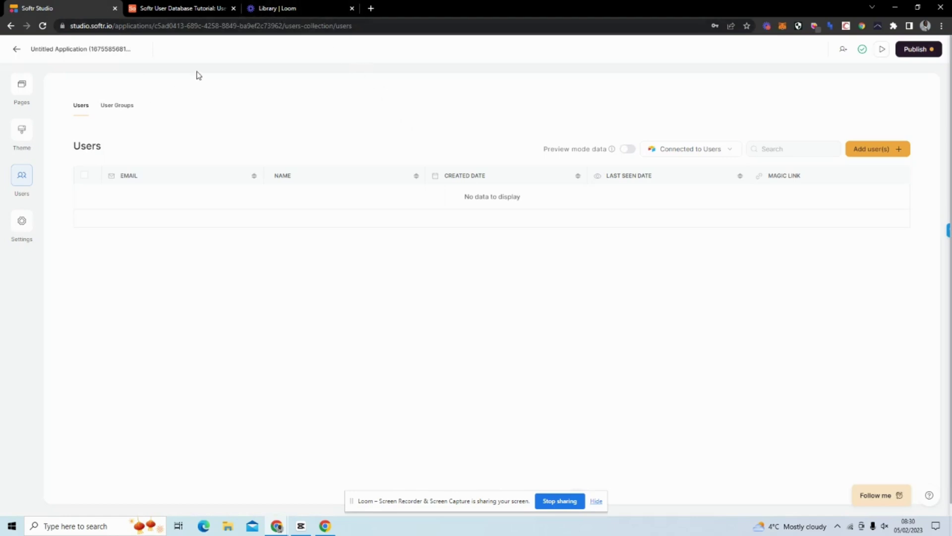
pyautogui.click(193, 4)
pyautogui.click(68, 7)
# Open the Home page, recheck the Airtable Users table, and show the app's Pages list.
pyautogui.click(22, 86)
pyautogui.click(107, 236)
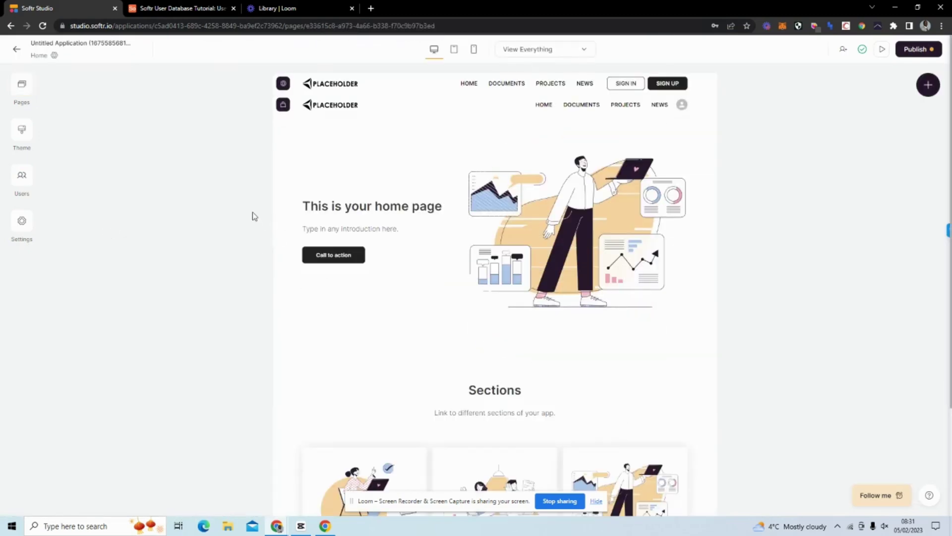
pyautogui.click(193, 12)
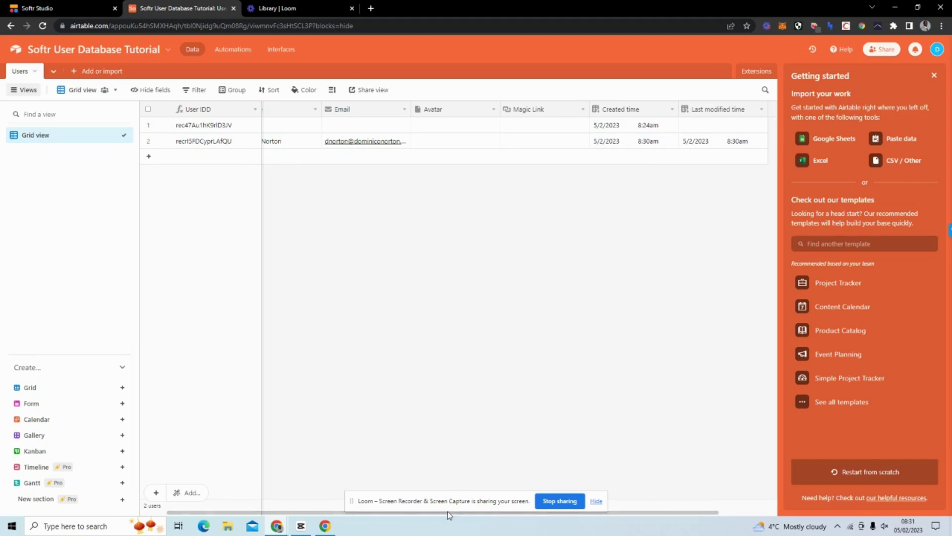
pyautogui.moveTo(448, 511); pyautogui.dragTo(365, 506)
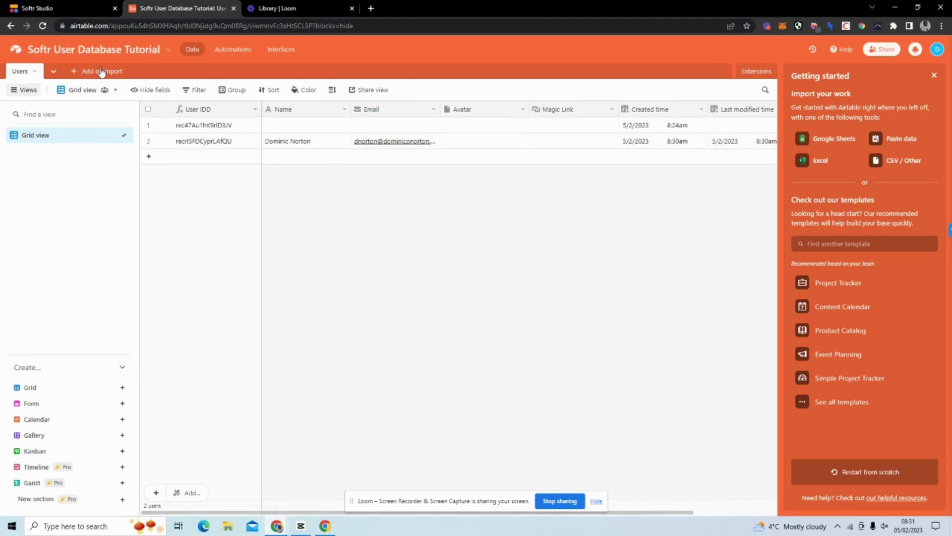
pyautogui.click(76, 10)
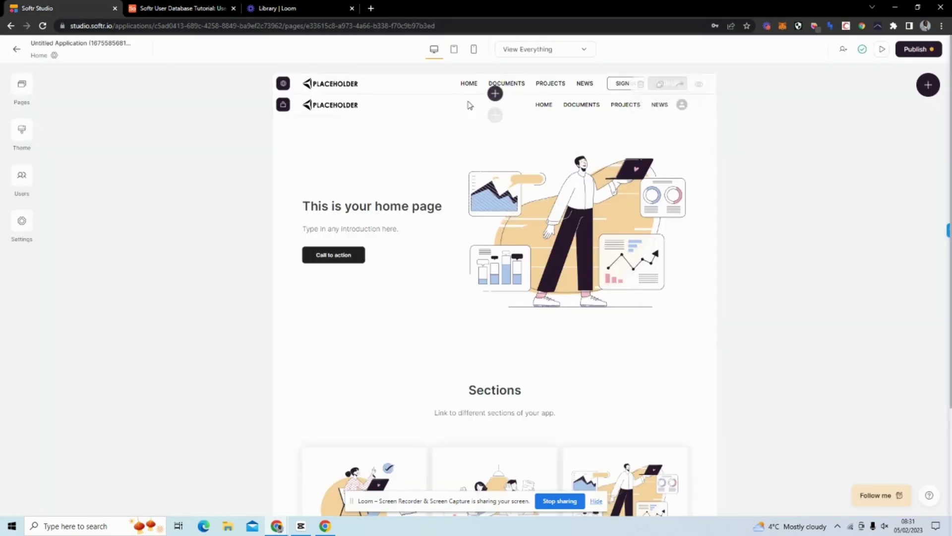
pyautogui.click(14, 82)
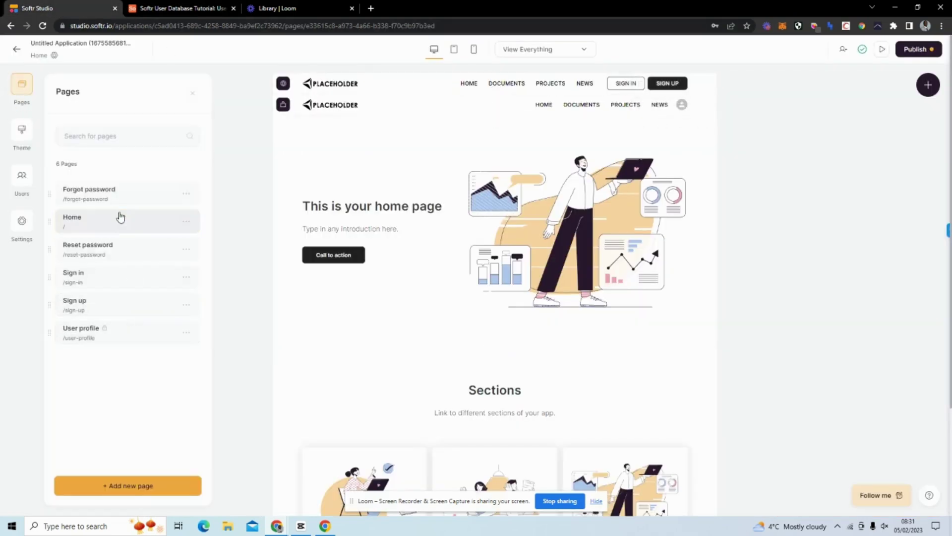
# On the User profile page, check that the form's Avatar image field is mapped to Avatar.
pyautogui.click(109, 340)
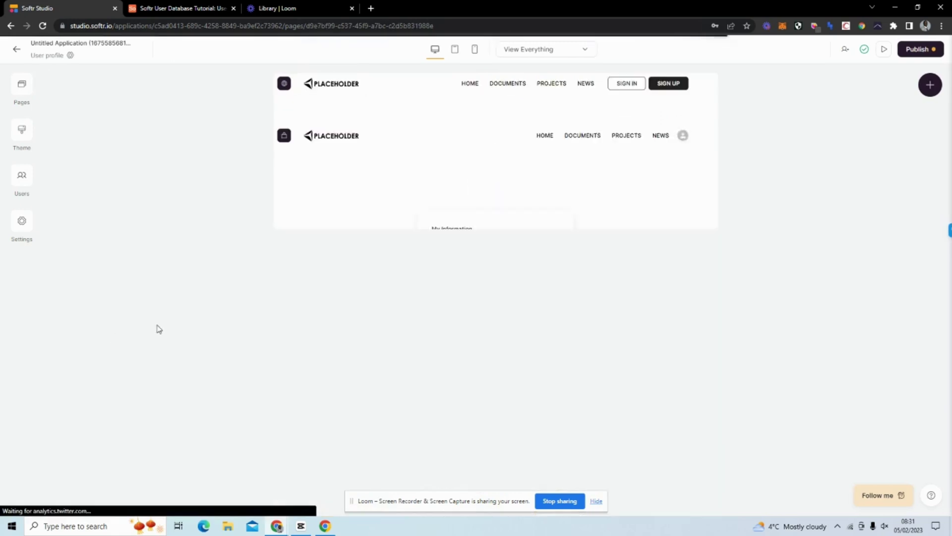
pyautogui.click(512, 216)
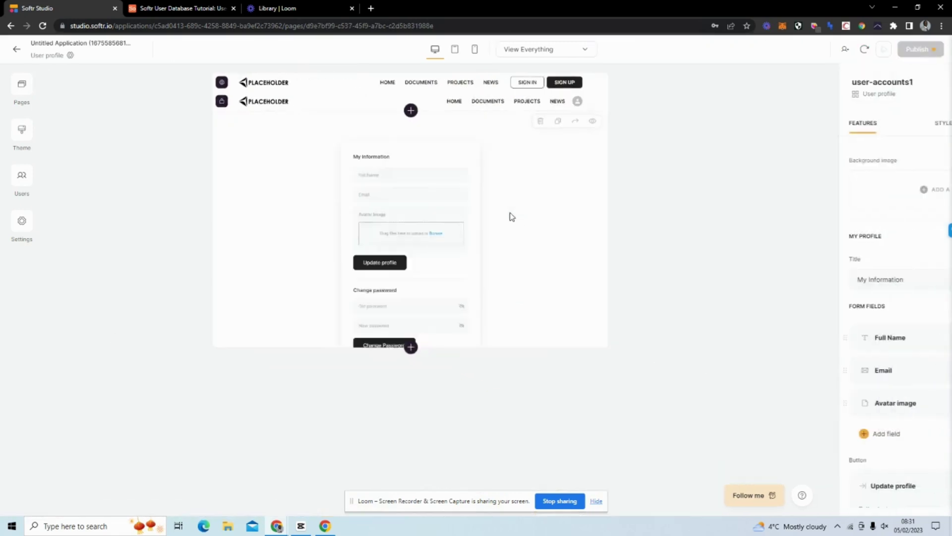
pyautogui.scroll(-1, 831, 310)
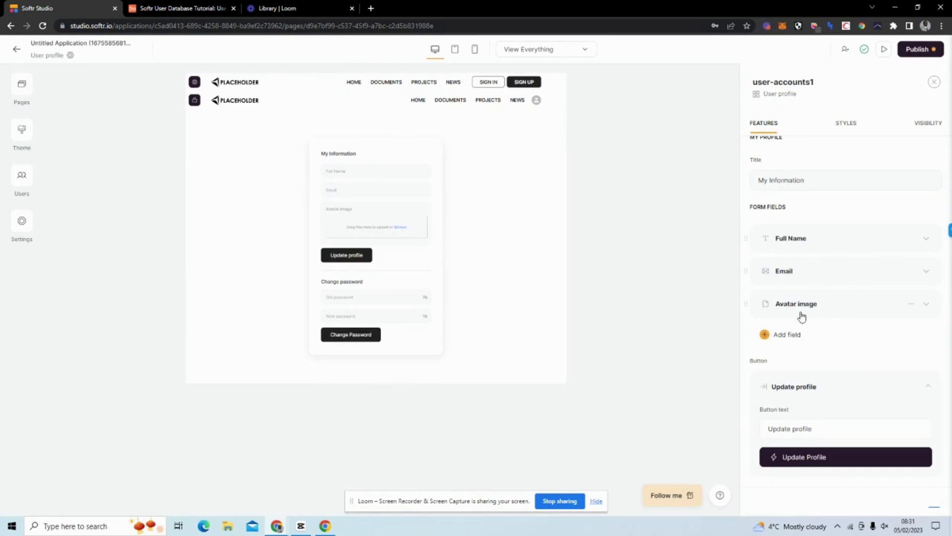
pyautogui.click(810, 309)
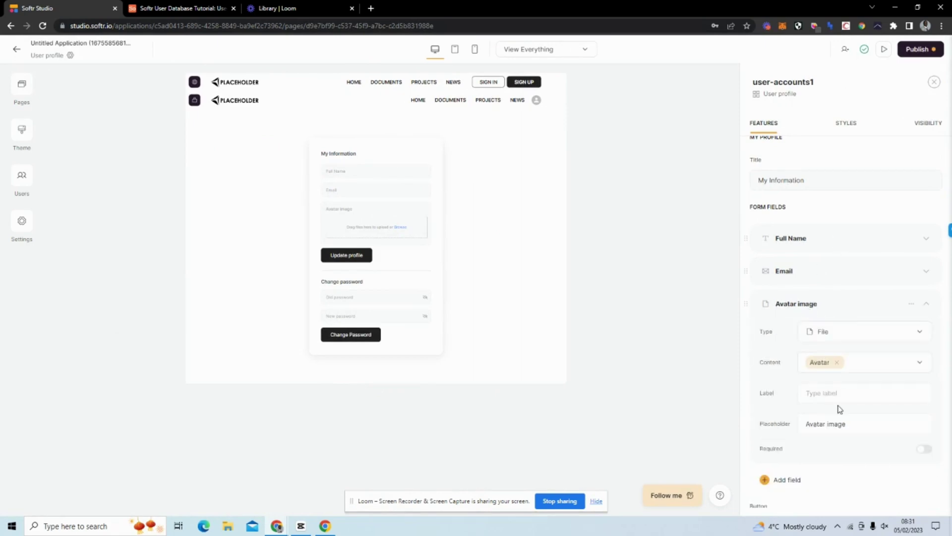
pyautogui.click(803, 305)
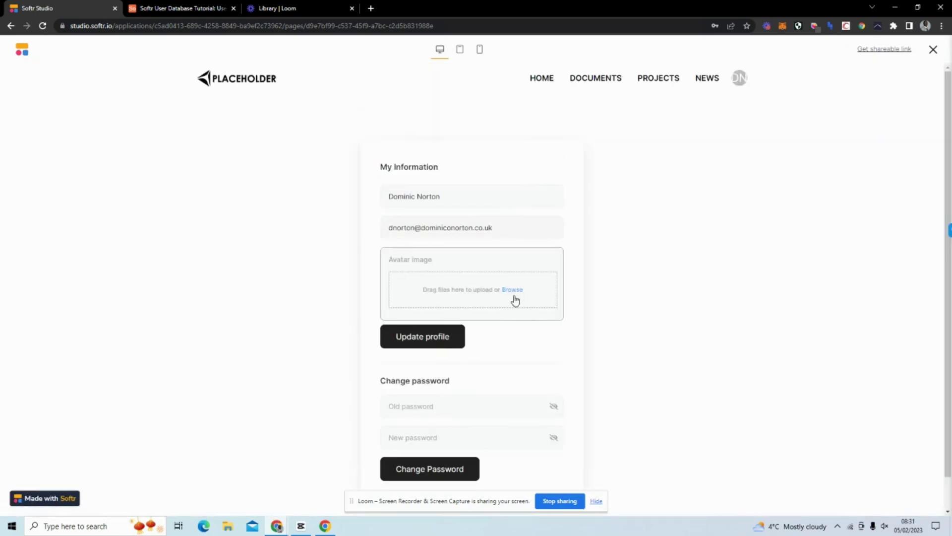
# Upload the headshot photo from the Desktop folder as the profile's Avatar image.
pyautogui.click(513, 293)
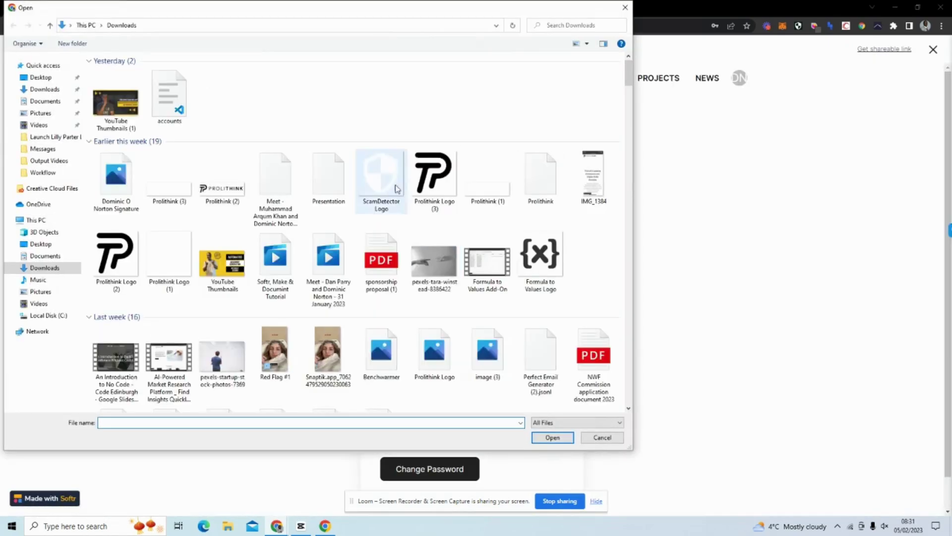
pyautogui.click(565, 25)
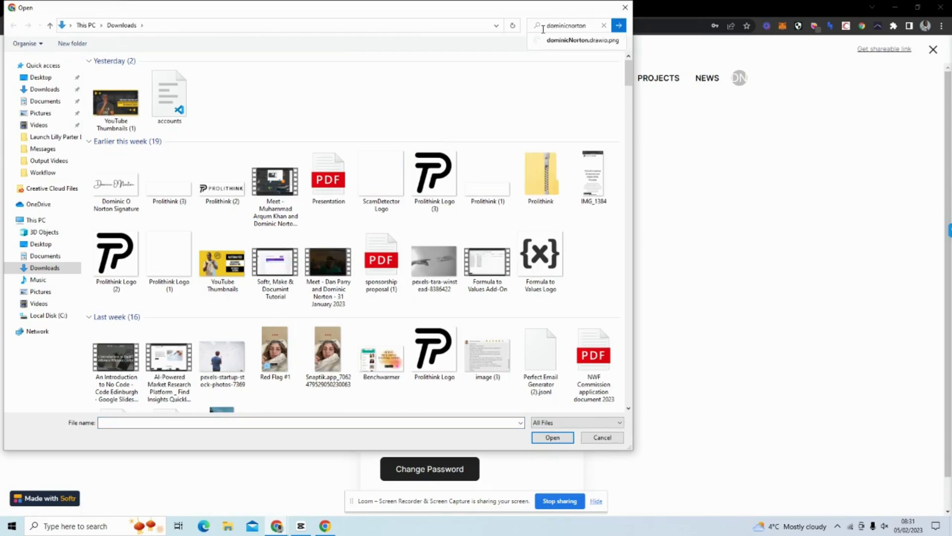
pyautogui.click(44, 90)
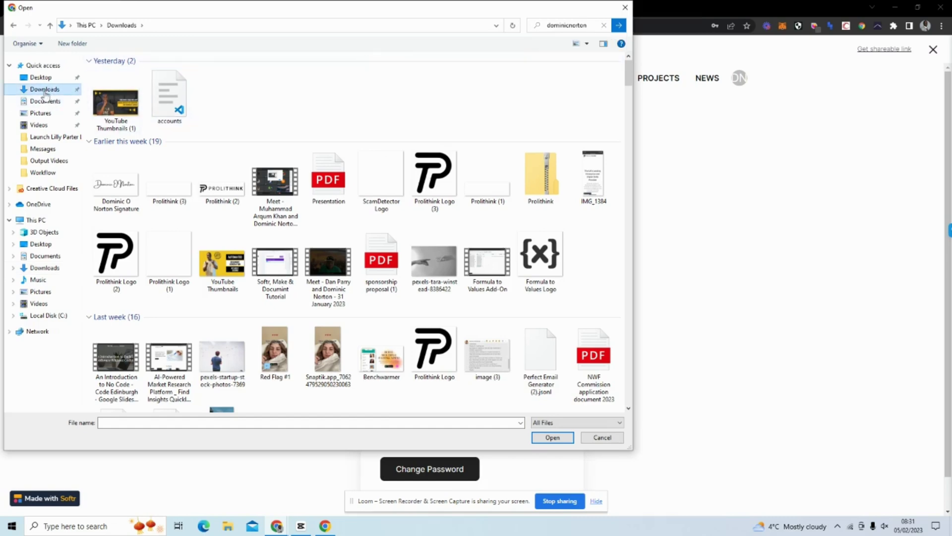
pyautogui.click(41, 77)
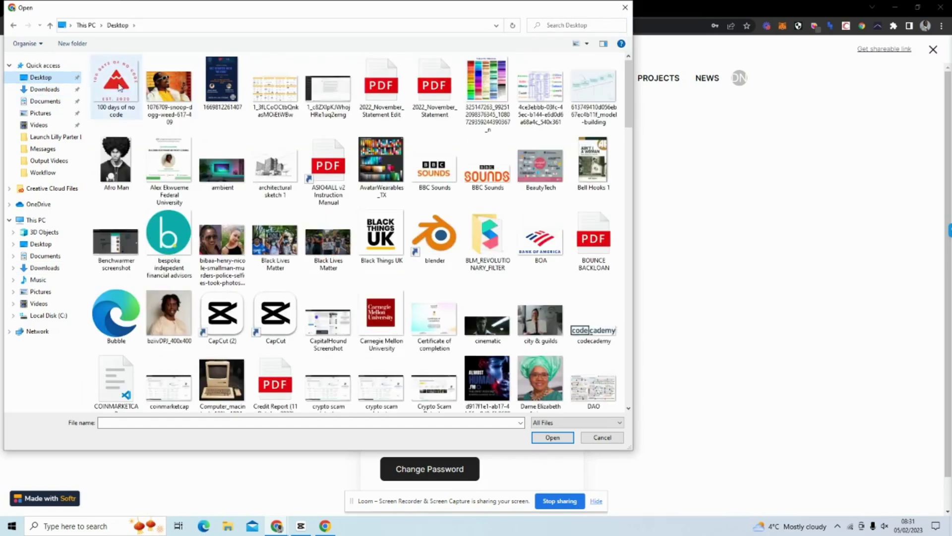
pyautogui.scroll(-10, 238, 149)
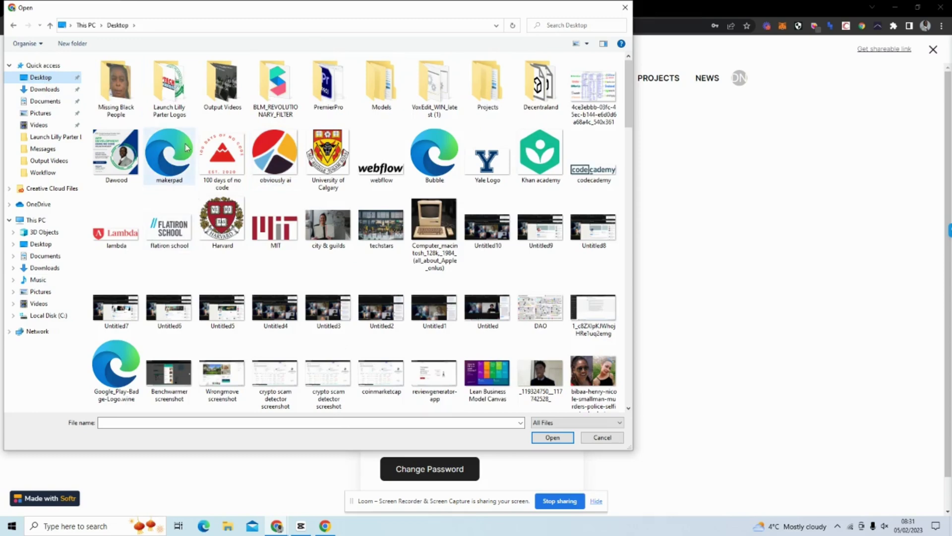
pyautogui.scroll(-5, 192, 198)
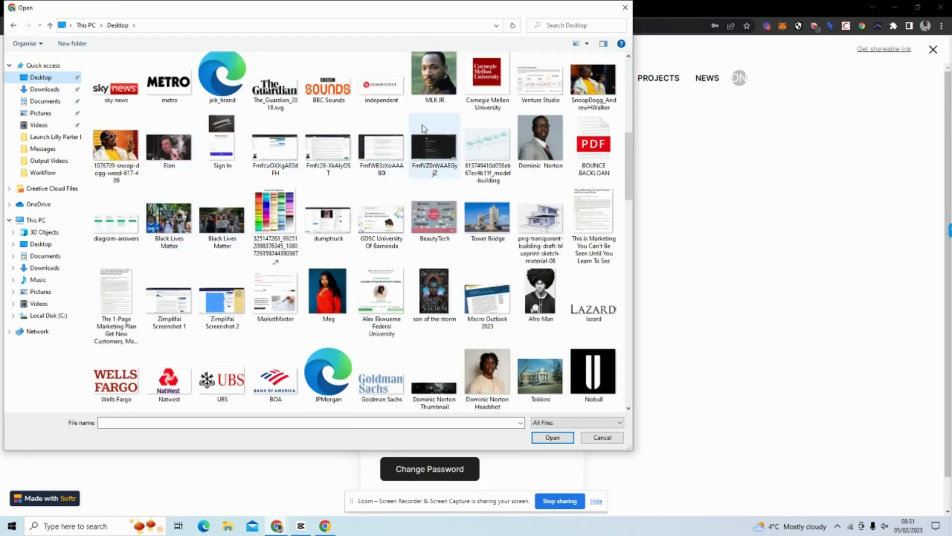
pyautogui.click(555, 153)
pyautogui.click(553, 438)
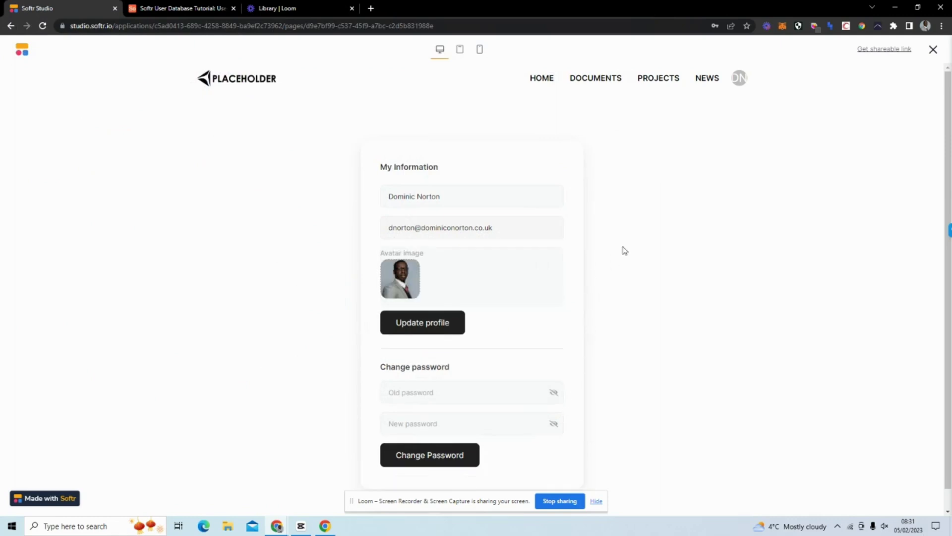
# Refresh the Airtable table, then click Update profile to save the new avatar.
pyautogui.click(182, 10)
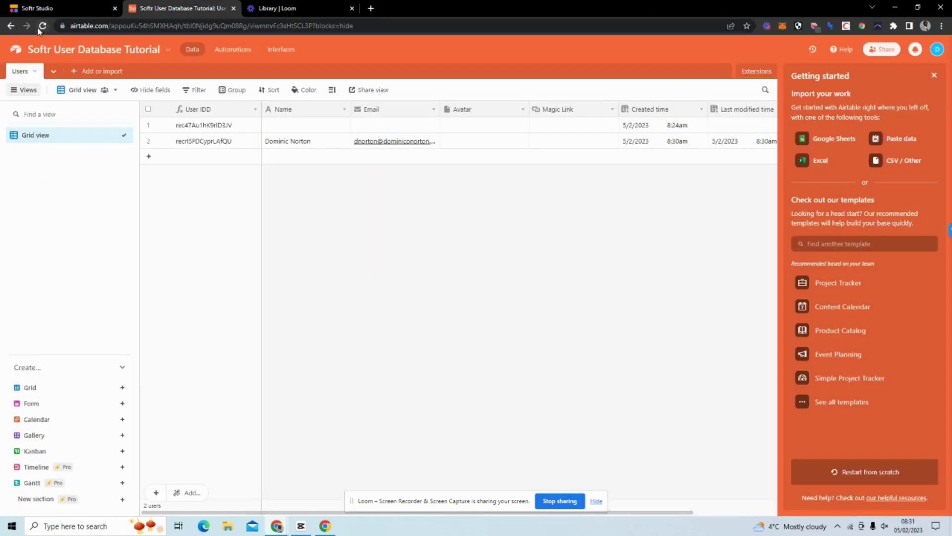
pyautogui.click(43, 26)
pyautogui.click(59, 10)
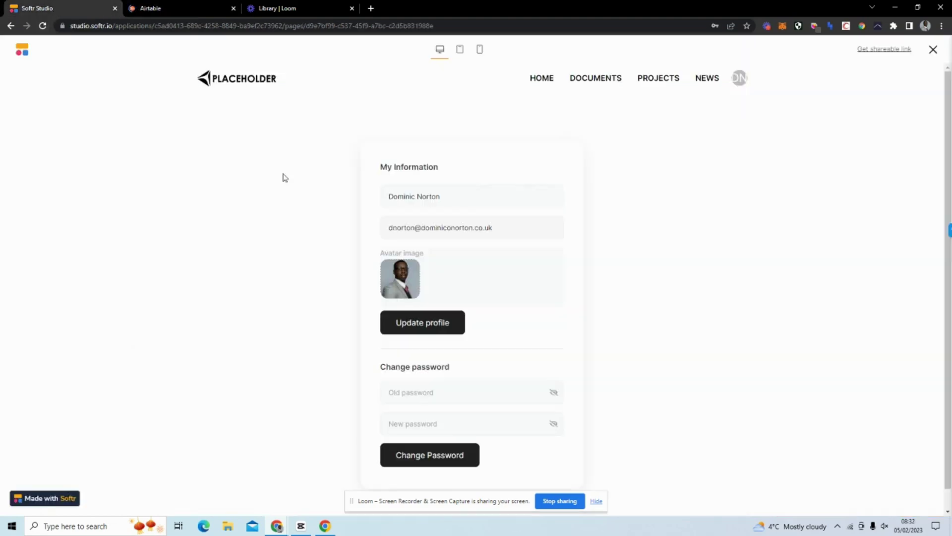
pyautogui.click(416, 303)
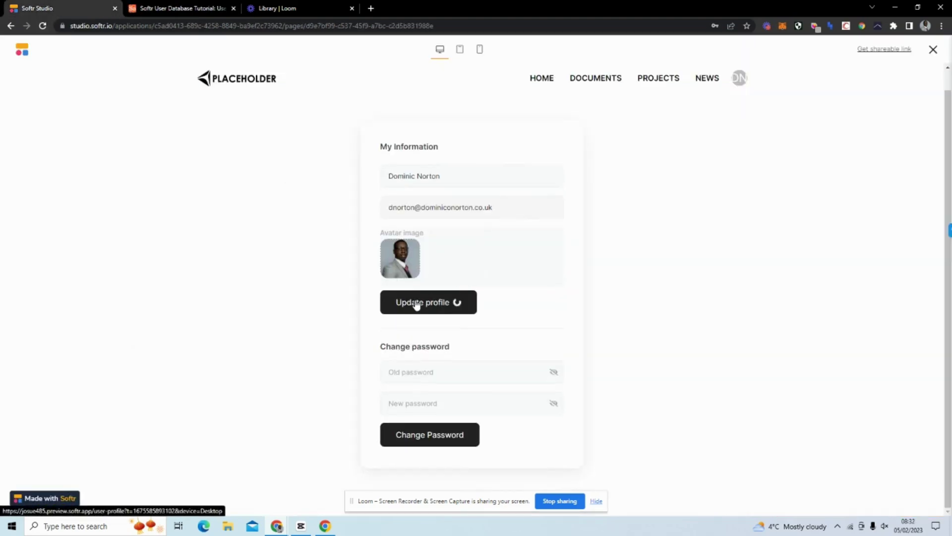
# Confirm the photo appears in the user's Airtable Avatar cell, then close the preview.
pyautogui.click(202, 8)
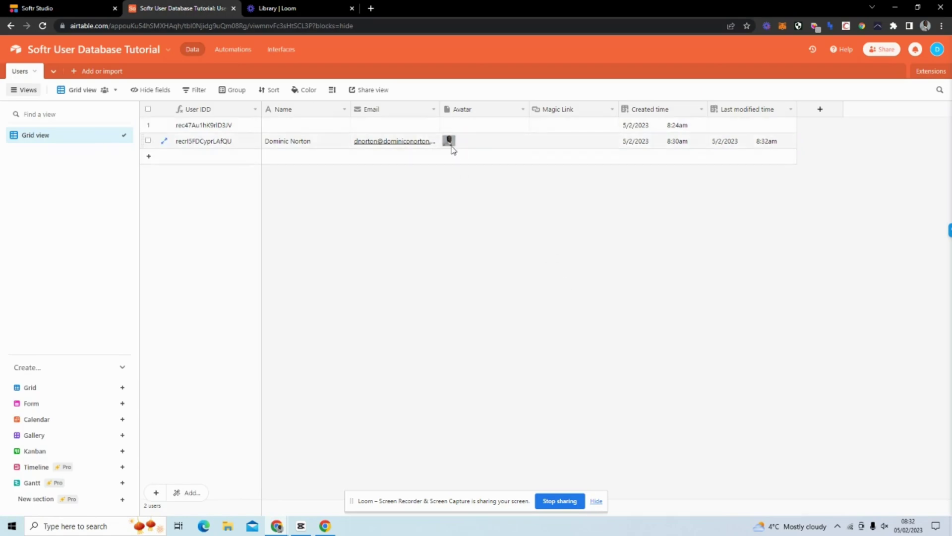
pyautogui.click(74, 9)
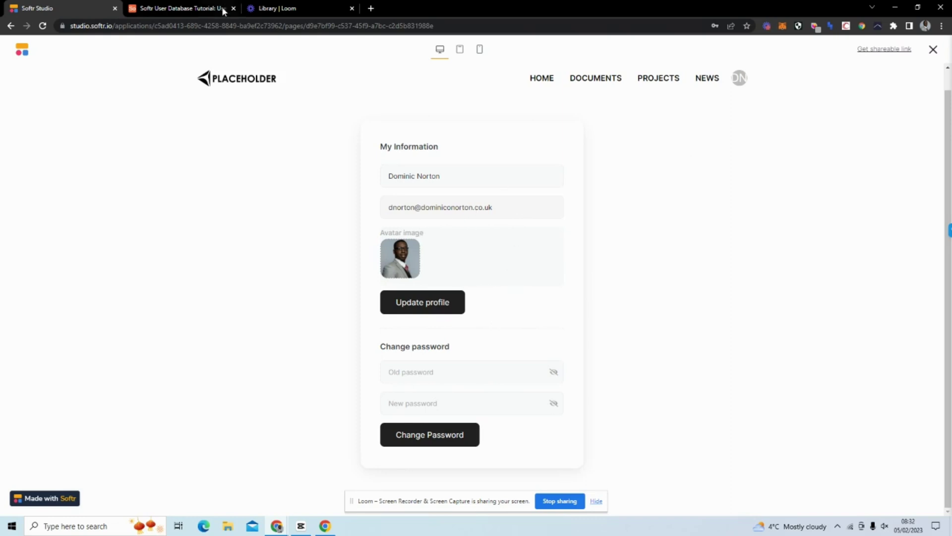
pyautogui.click(165, 8)
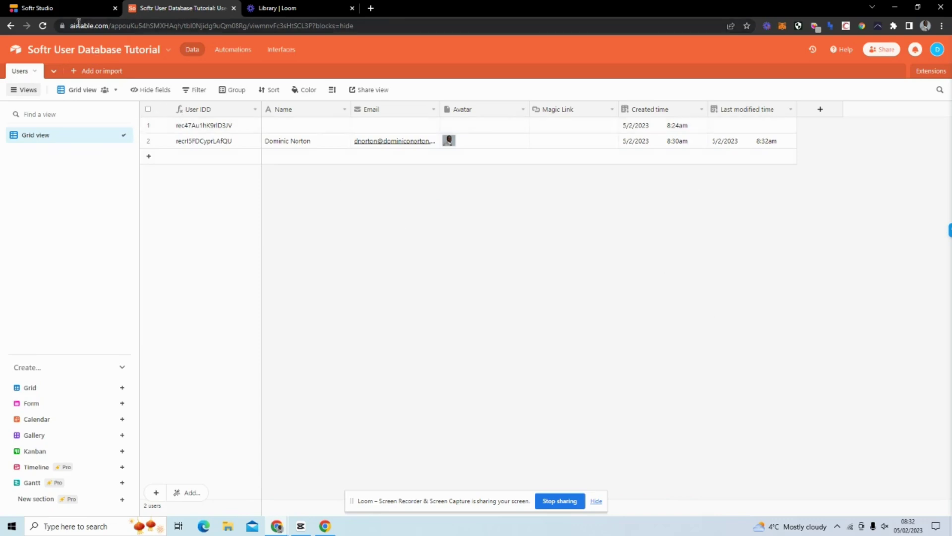
pyautogui.click(75, 8)
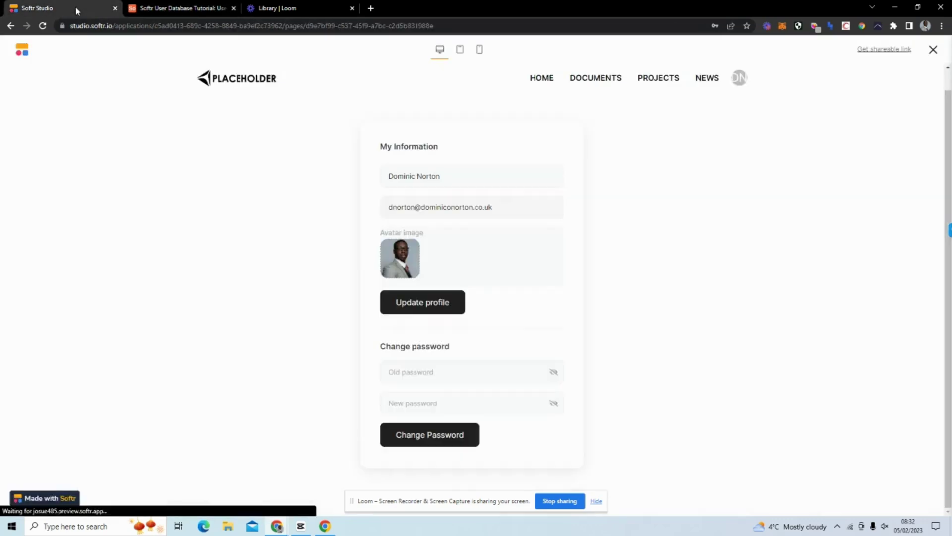
pyautogui.click(933, 50)
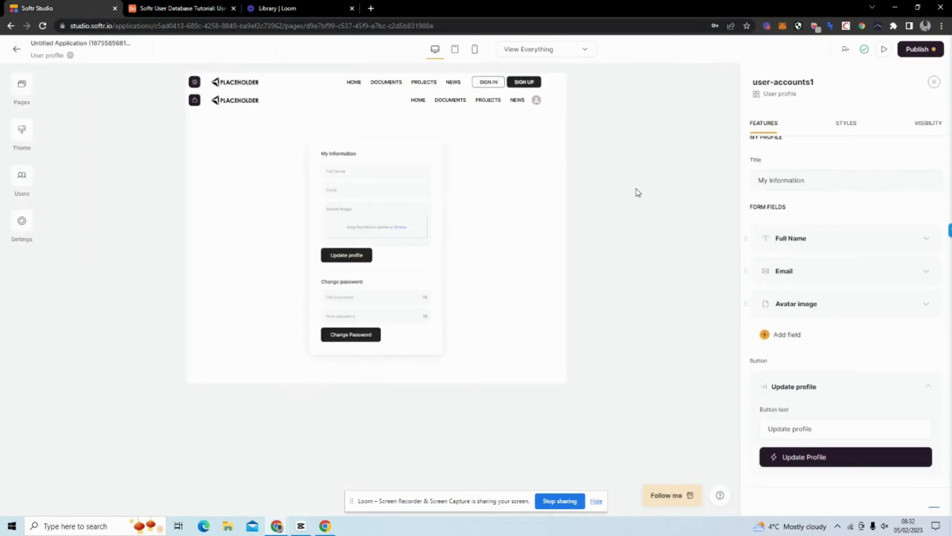